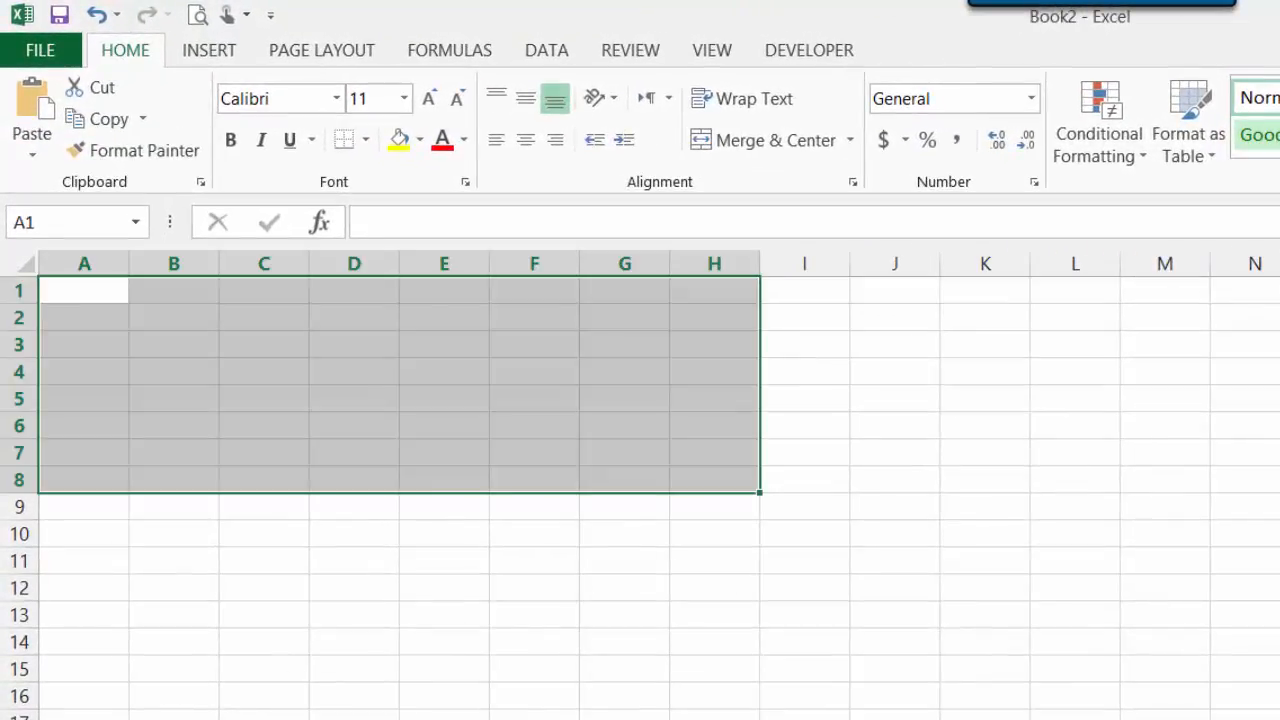
- Enter the title "Clippy's Problem Tally Sheet" in cell A1
{"action": "left_click", "coordinate": [98, 292]}
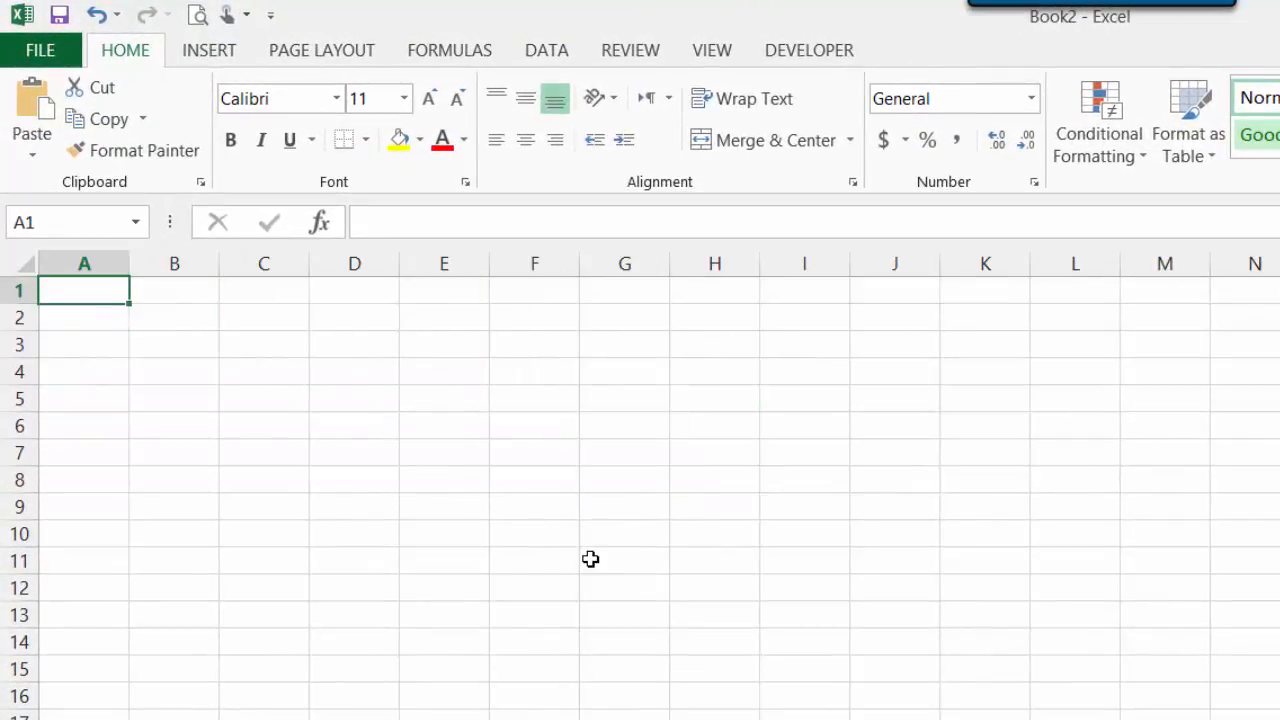
{"action": "type", "text": "Clip"}
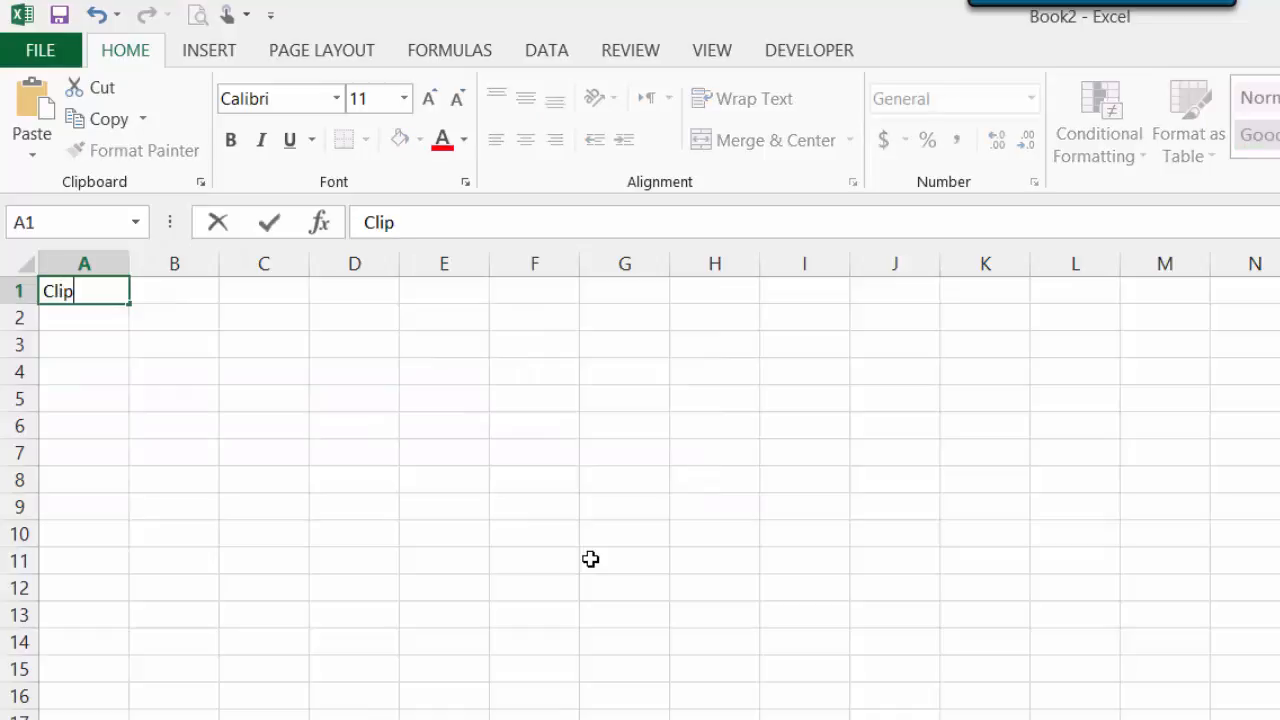
{"action": "type", "text": "py's Problem"}
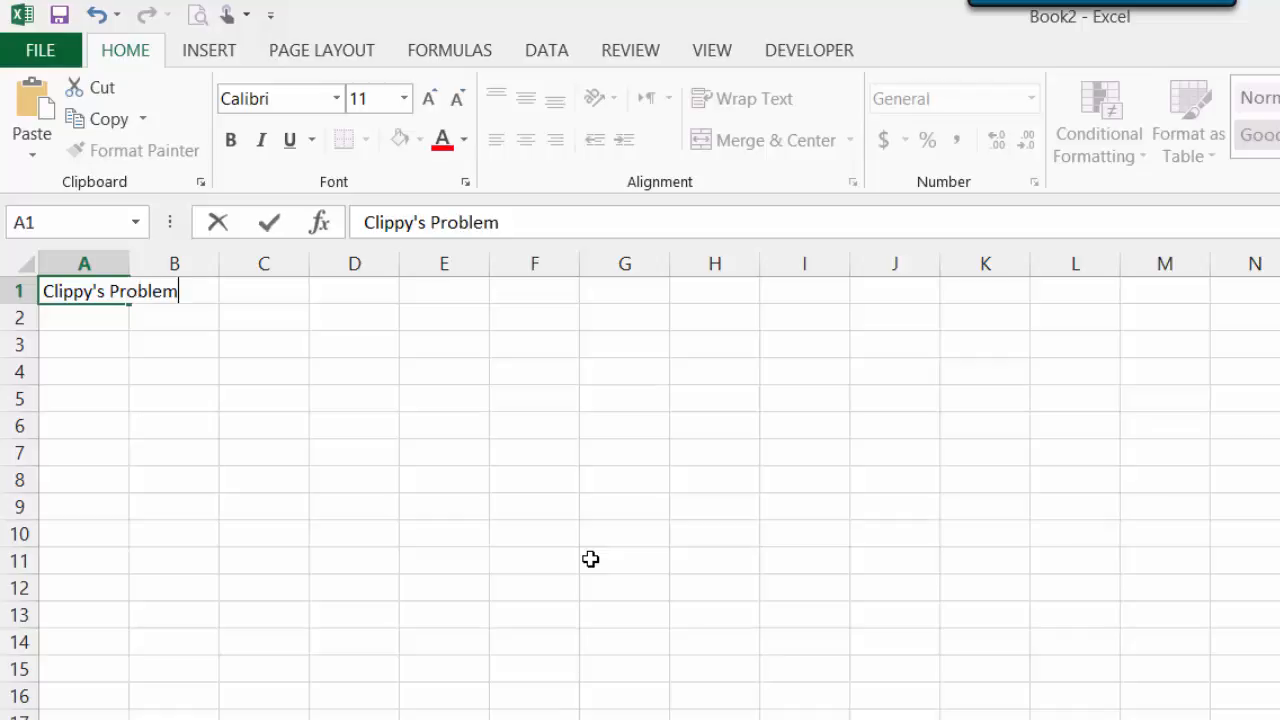
{"action": "type", "text": " tall"}
{"action": "key", "text": "BackSpace"}
{"action": "key", "text": "BackSpace"}
{"action": "key", "text": "BackSpace"}
{"action": "key", "text": "BackSpace"}
{"action": "type", "text": "Tally "}
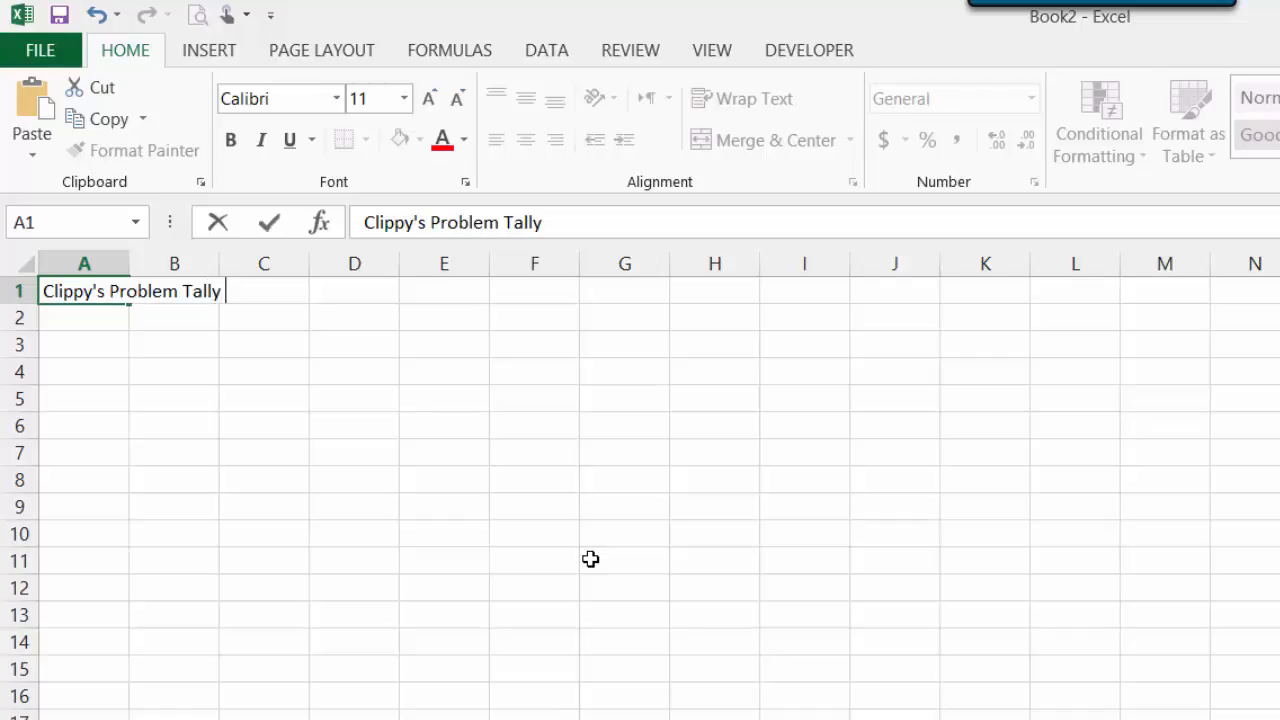
{"action": "type", "text": "Sheet"}
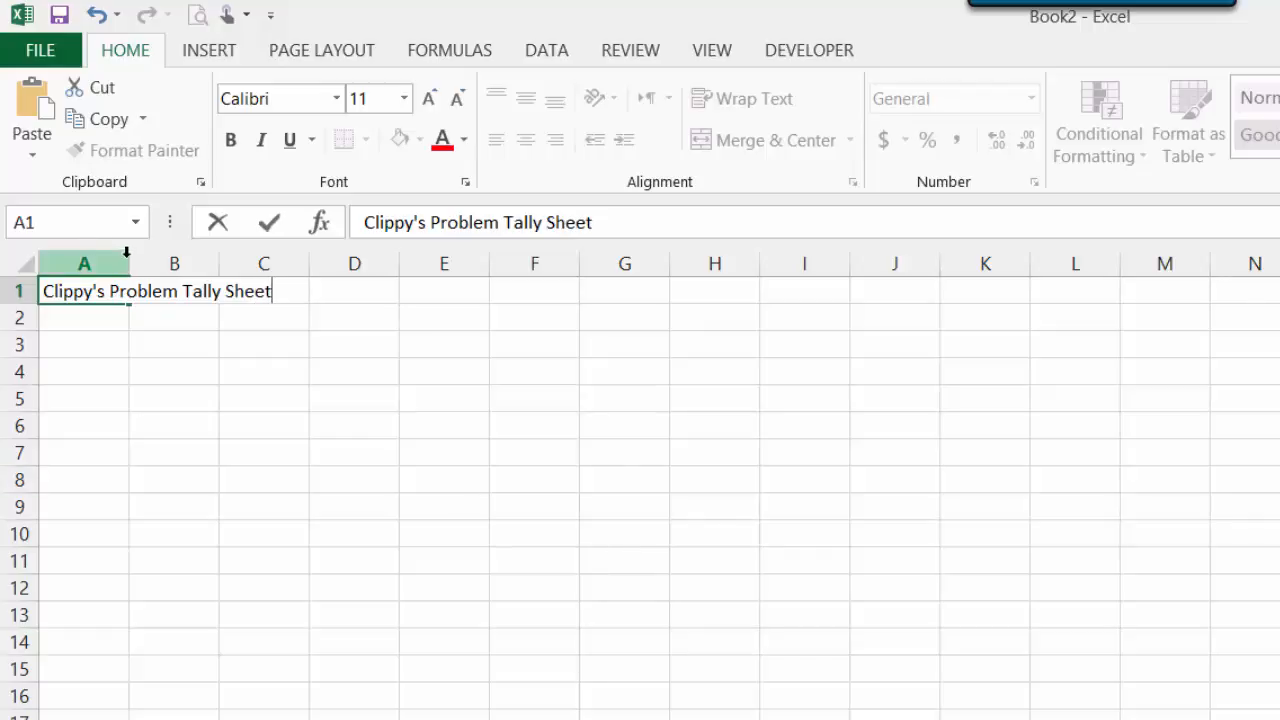
{"action": "key", "text": "Return"}
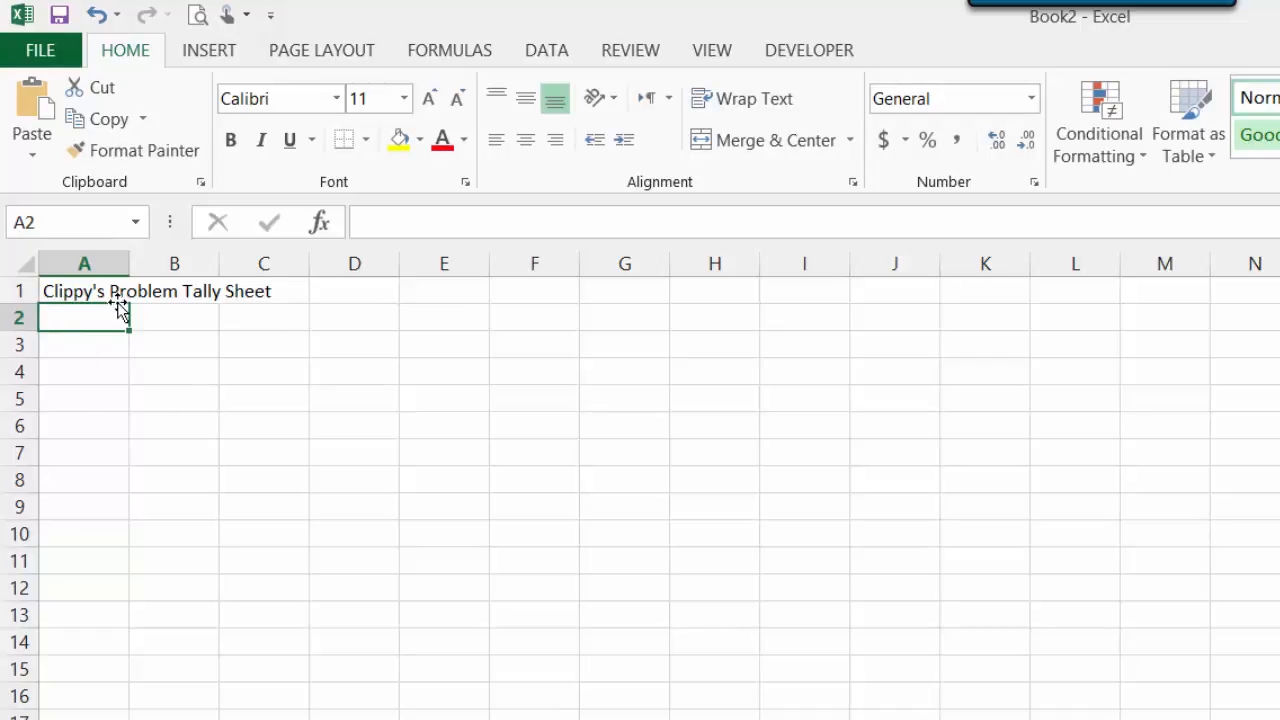
- Enter January in cell B3 and fill the month series across to June in G3
{"action": "left_click", "coordinate": [164, 350]}
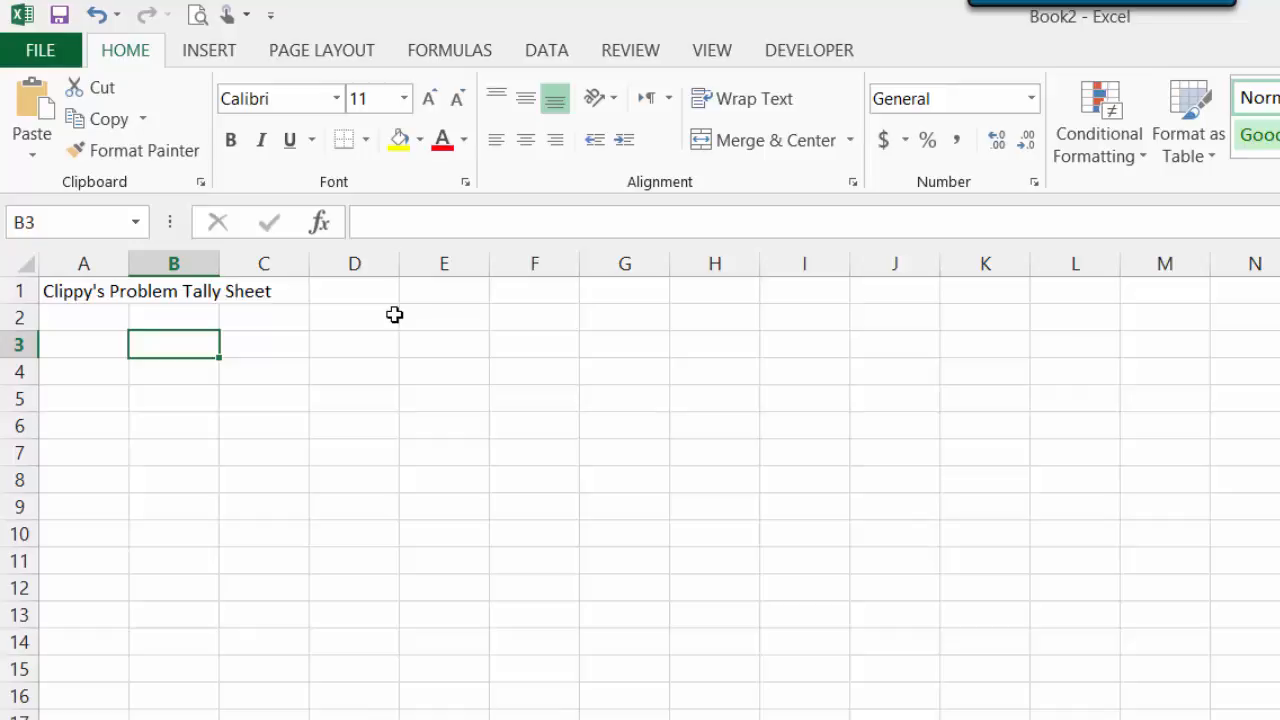
{"action": "type", "text": "Jan"}
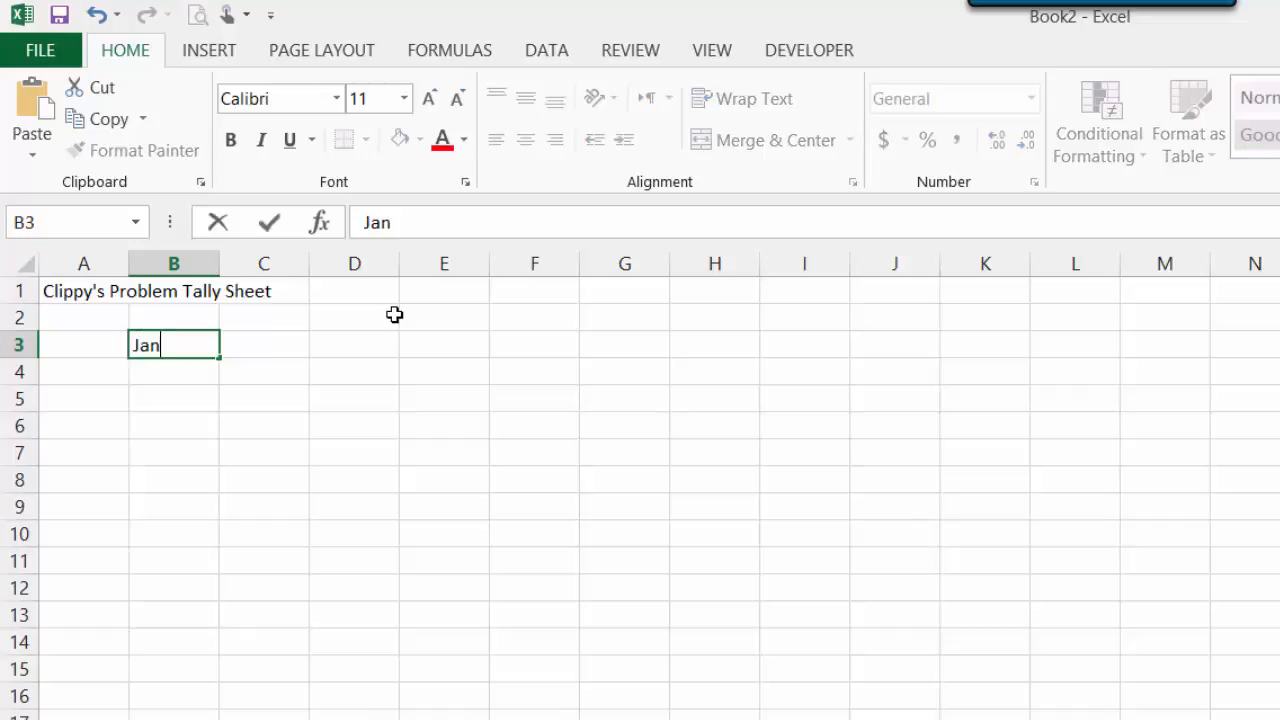
{"action": "type", "text": "uary"}
{"action": "key", "text": "BackSpace"}
{"action": "type", "text": "ry"}
{"action": "key", "text": "BackSpace"}
{"action": "type", "text": "y"}
{"action": "key", "text": "Return"}
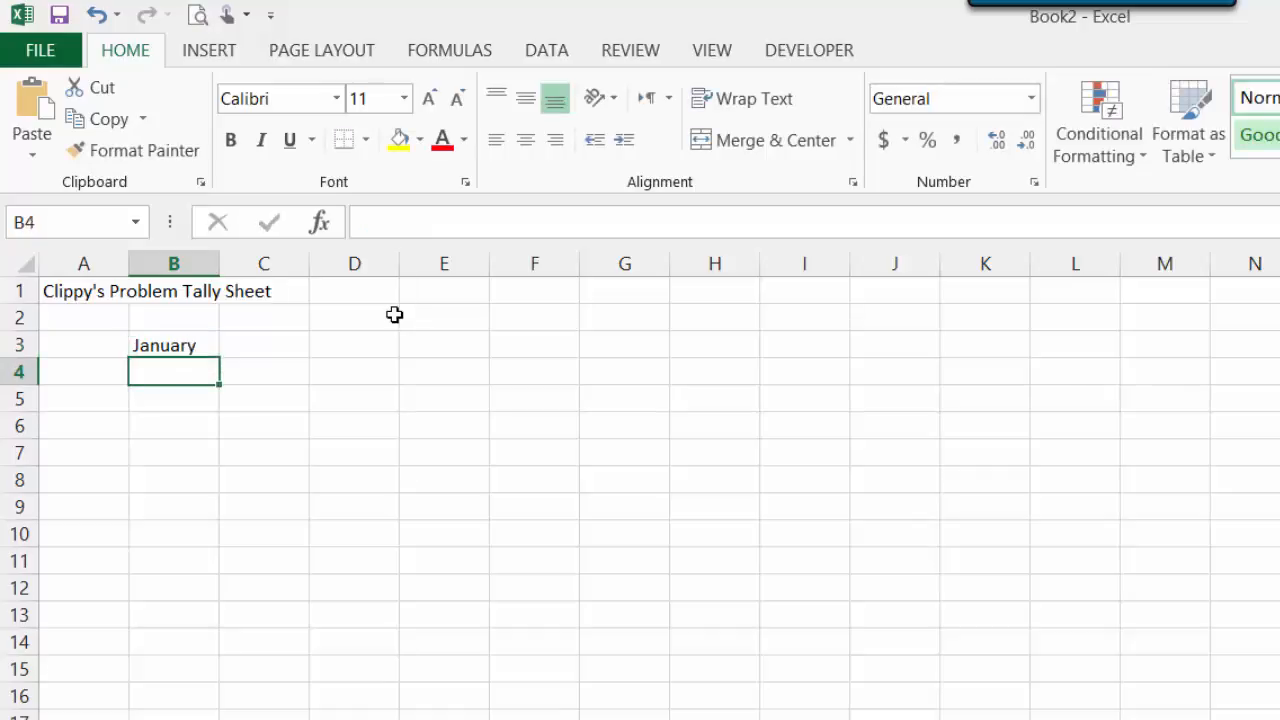
{"action": "left_click", "coordinate": [172, 340]}
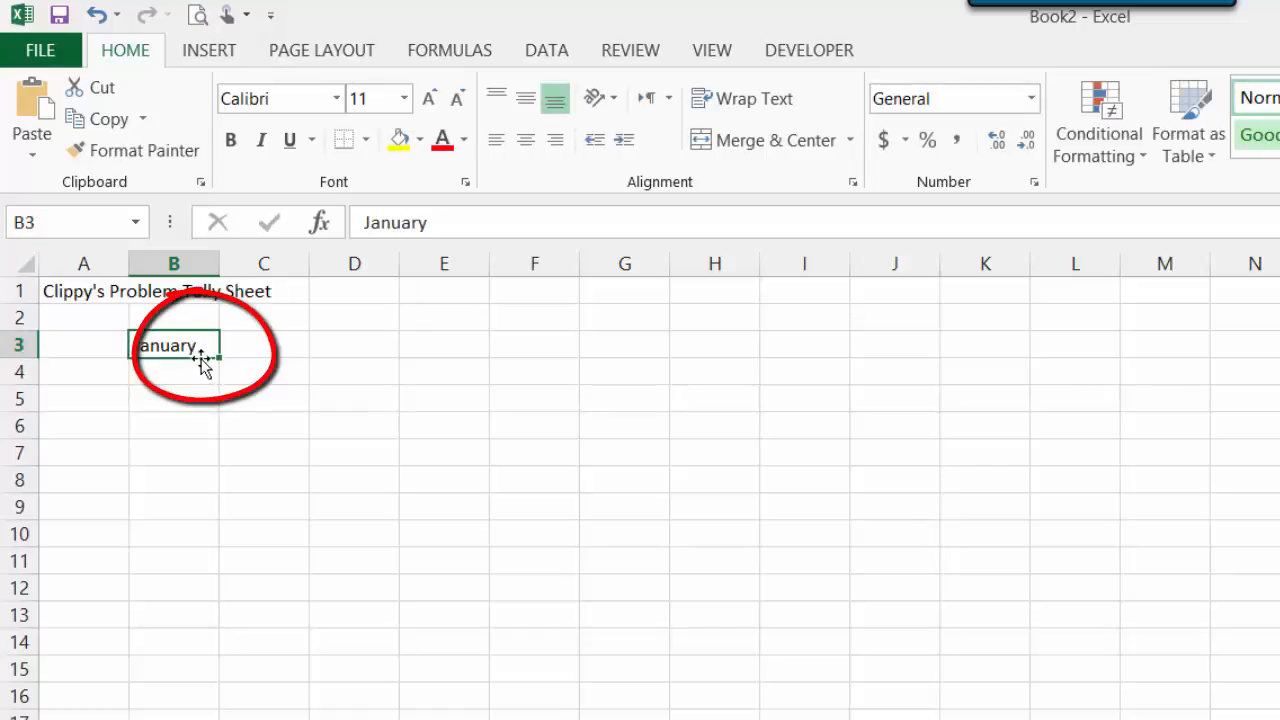
{"action": "left_click_drag", "start_coordinate": [223, 357], "coordinate": [652, 362]}
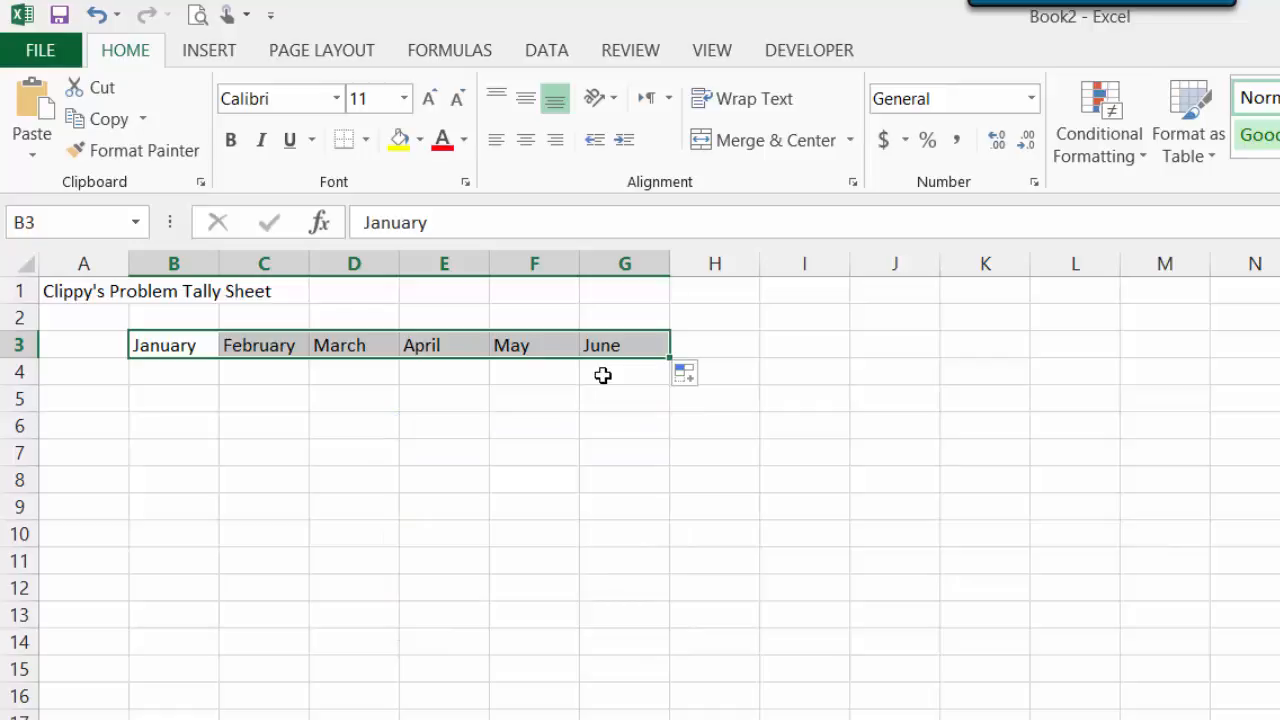
- Add the column heading "Half Year Total" in cell H3
{"action": "left_click", "coordinate": [721, 347]}
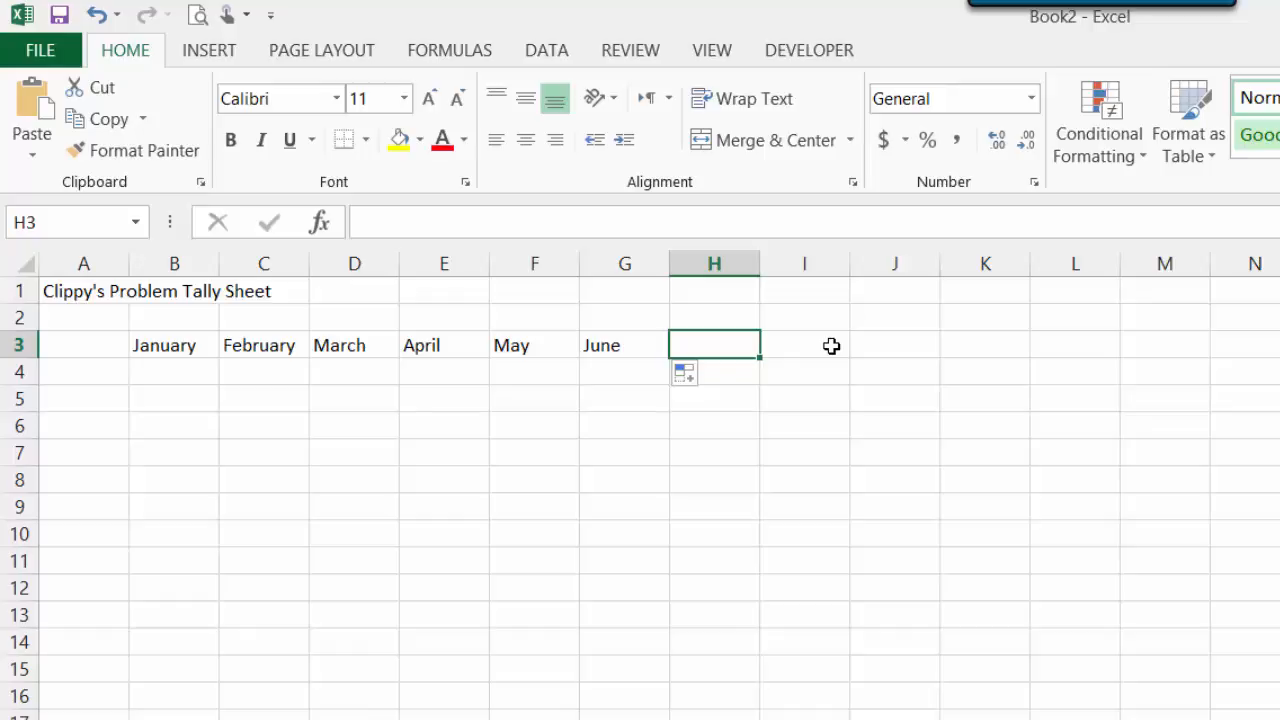
{"action": "type", "text": "Hal"}
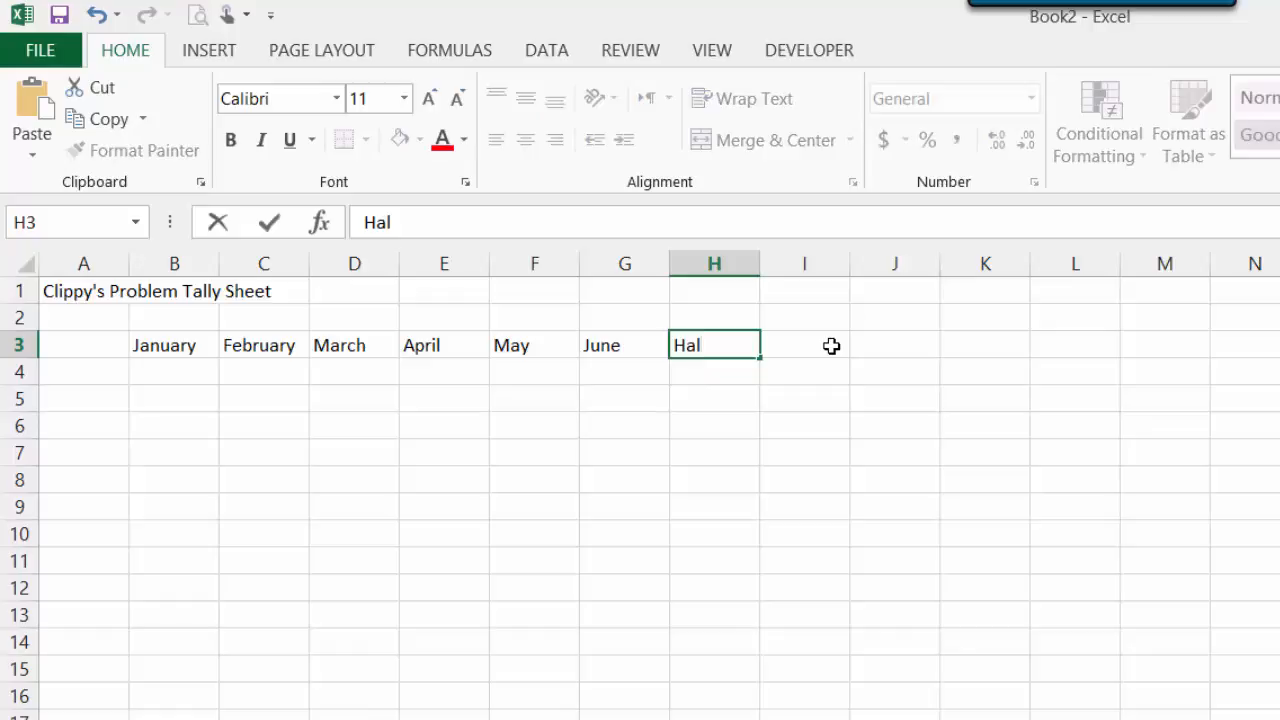
{"action": "type", "text": "f Year Total"}
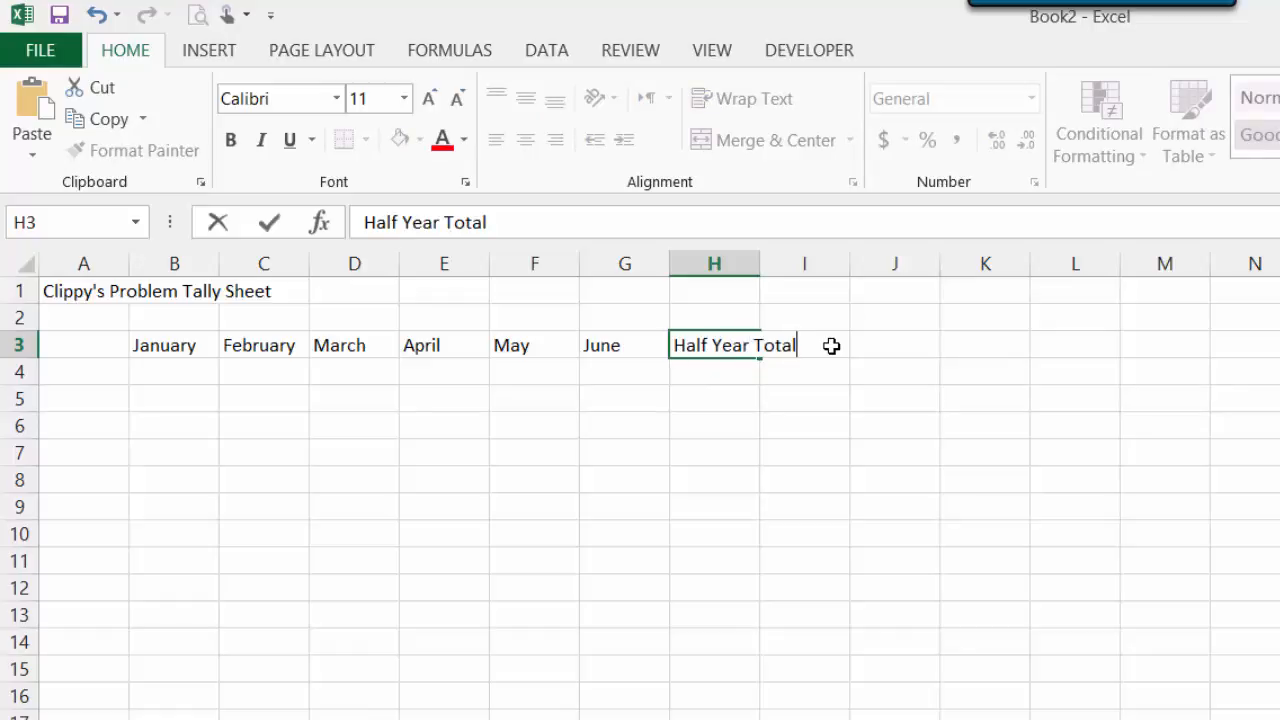
{"action": "key", "text": "Return"}
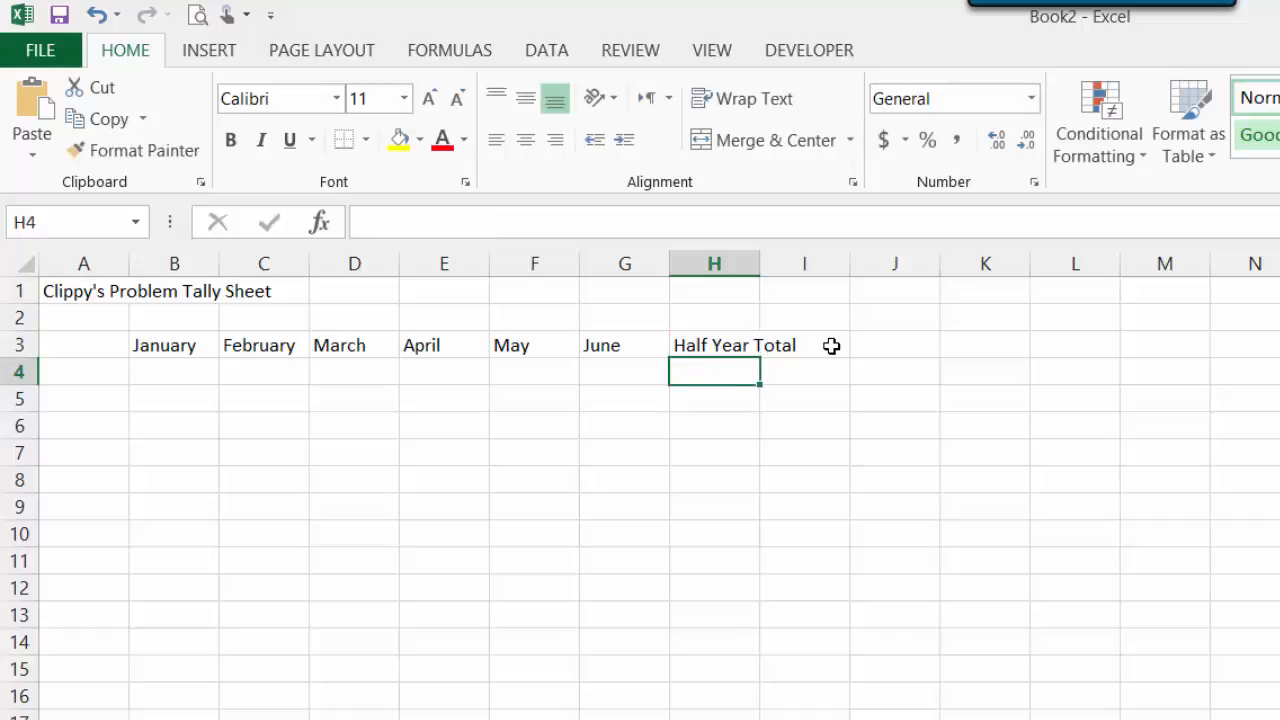
- Enter the row labels Clippy, Merlin, Rover and Links in cells A4 to A7
{"action": "key", "text": "Left"}
{"action": "key", "text": "Left"}
{"action": "key", "text": "Left"}
{"action": "key", "text": "Left"}
{"action": "key", "text": "Left"}
{"action": "key", "text": "Left"}
{"action": "key", "text": "Left"}
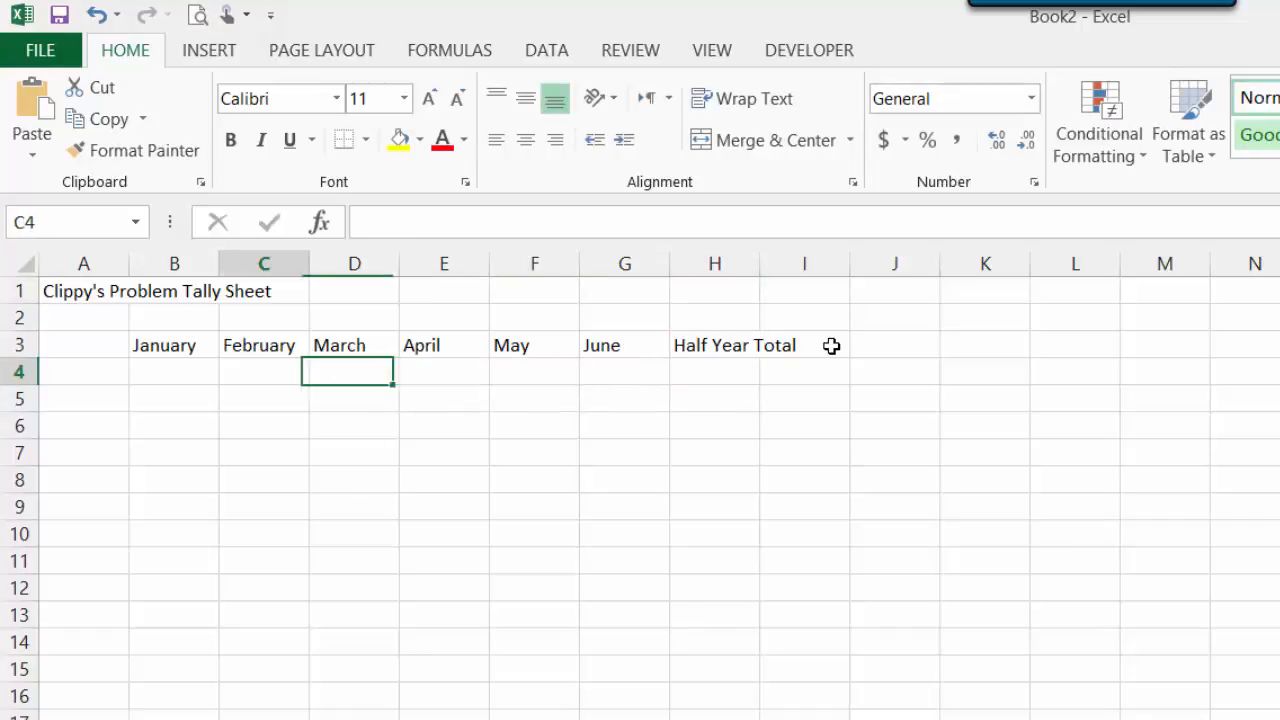
{"action": "type", "text": "Clippy"}
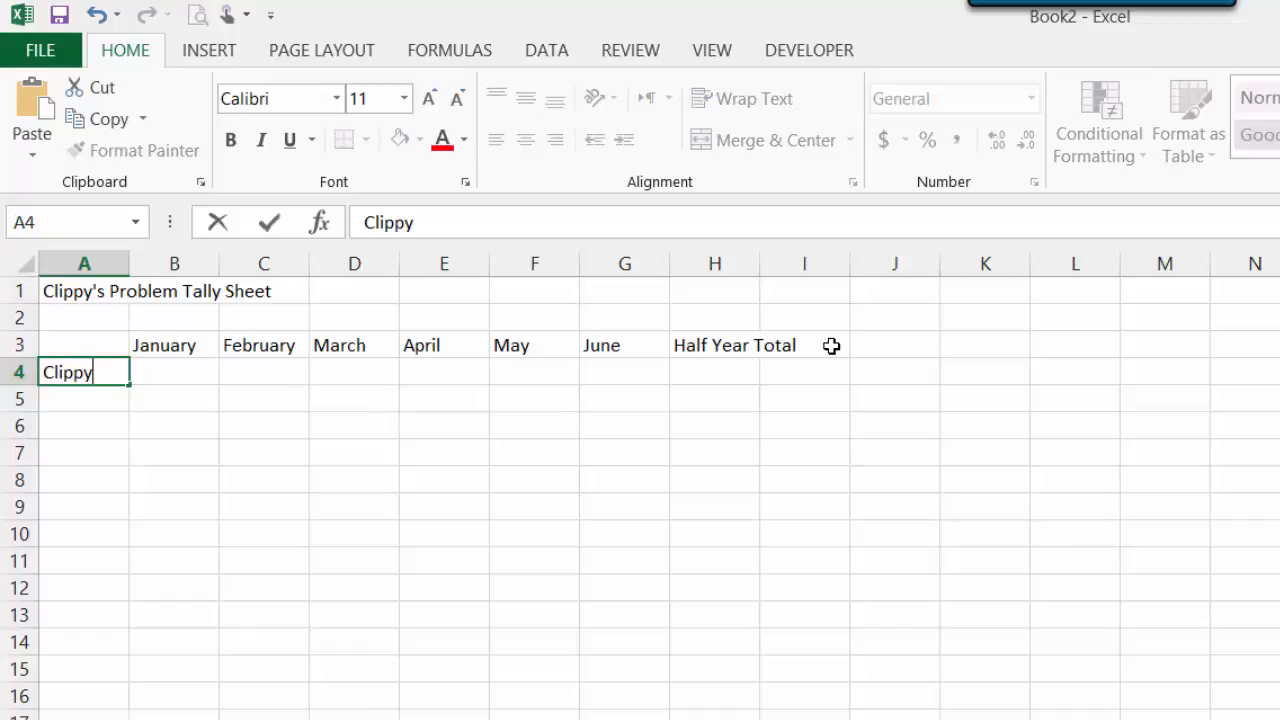
{"action": "key", "text": "Return"}
{"action": "type", "text": "Merlin"}
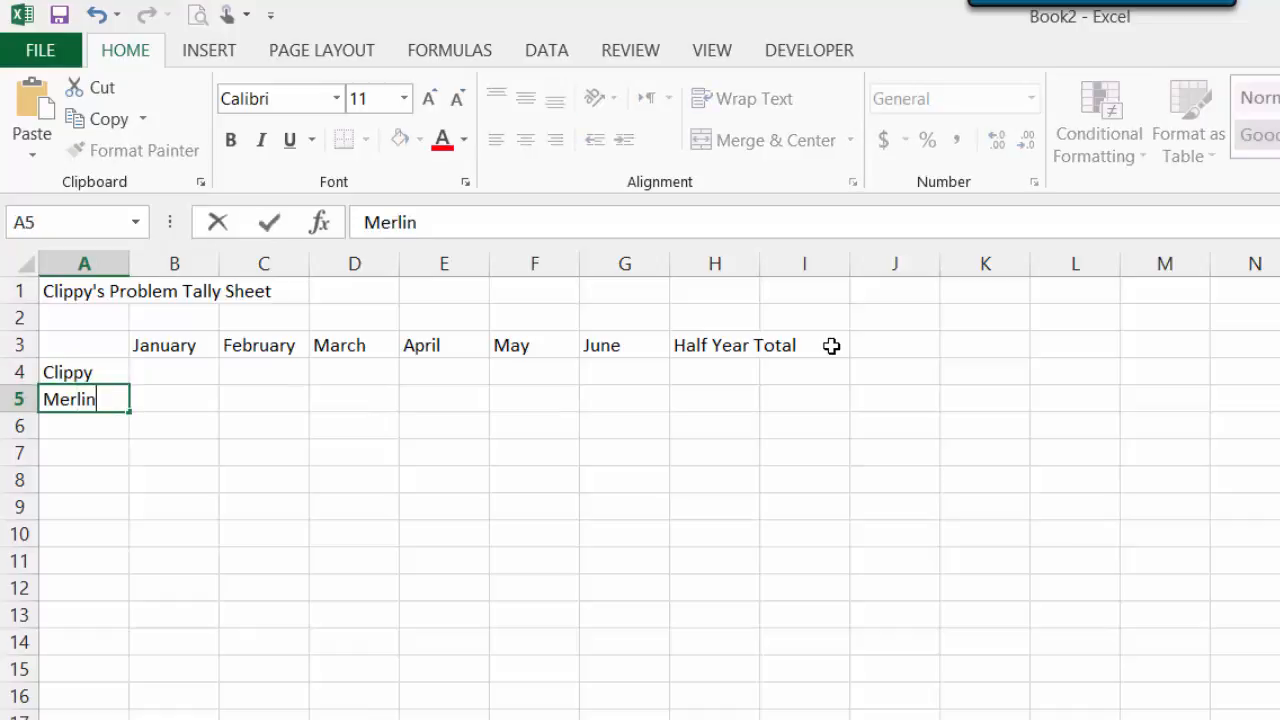
{"action": "key", "text": "Return"}
{"action": "type", "text": "Rover"}
{"action": "key", "text": "Return"}
{"action": "type", "text": "Links"}
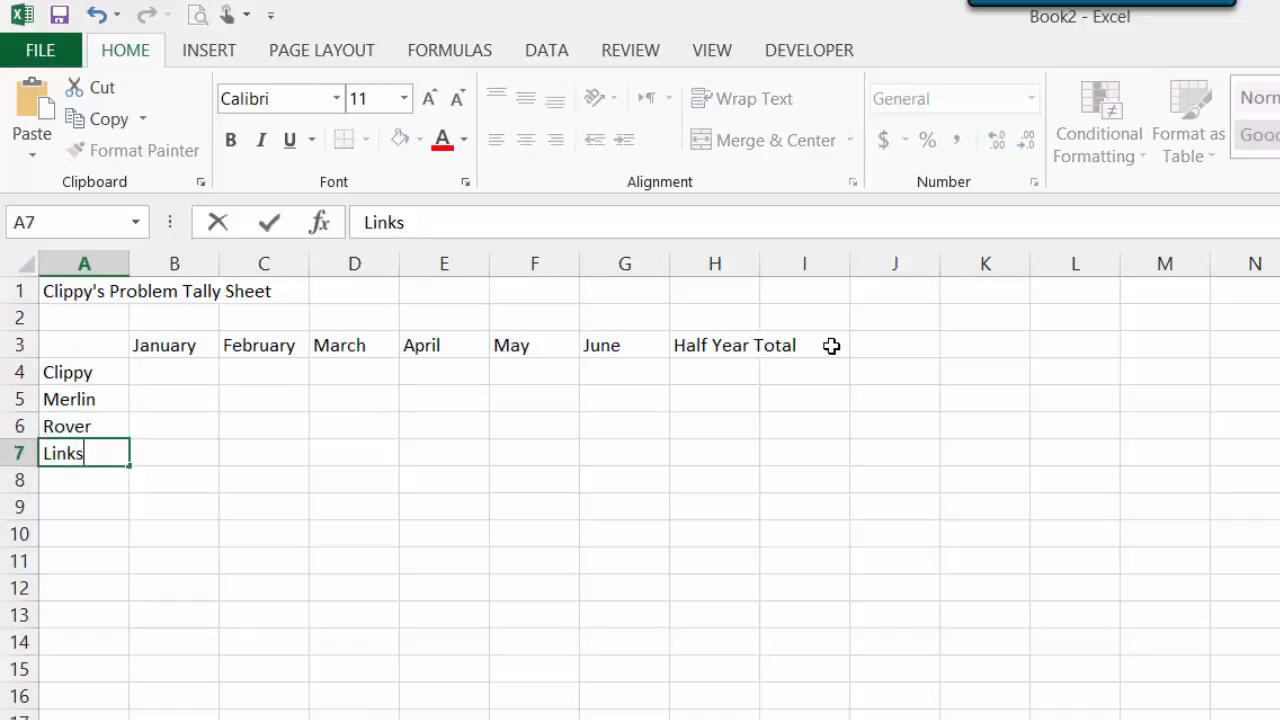
{"action": "key", "text": "Return"}
- Add the row label "Total Per Month" in cell A8
{"action": "type", "text": "Totoa"}
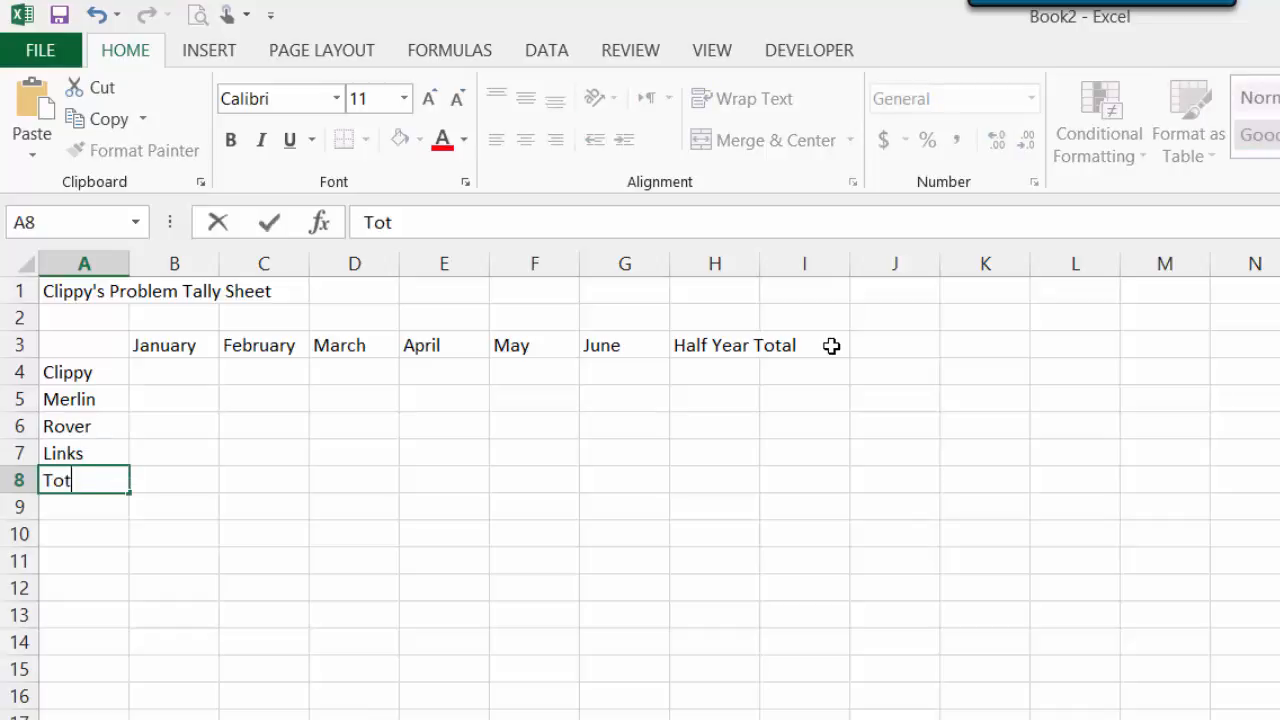
{"action": "key", "text": "BackSpace"}
{"action": "key", "text": "BackSpace"}
{"action": "type", "text": "al Per Month"}
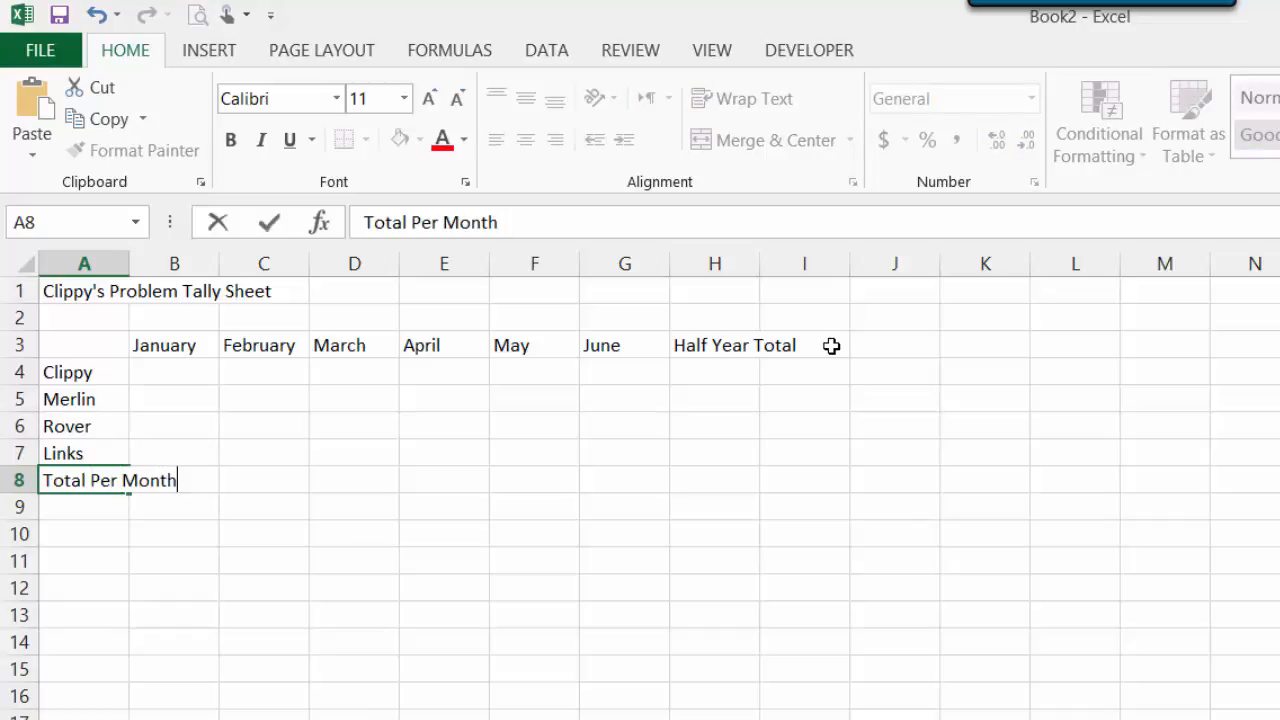
{"action": "key", "text": "Return"}
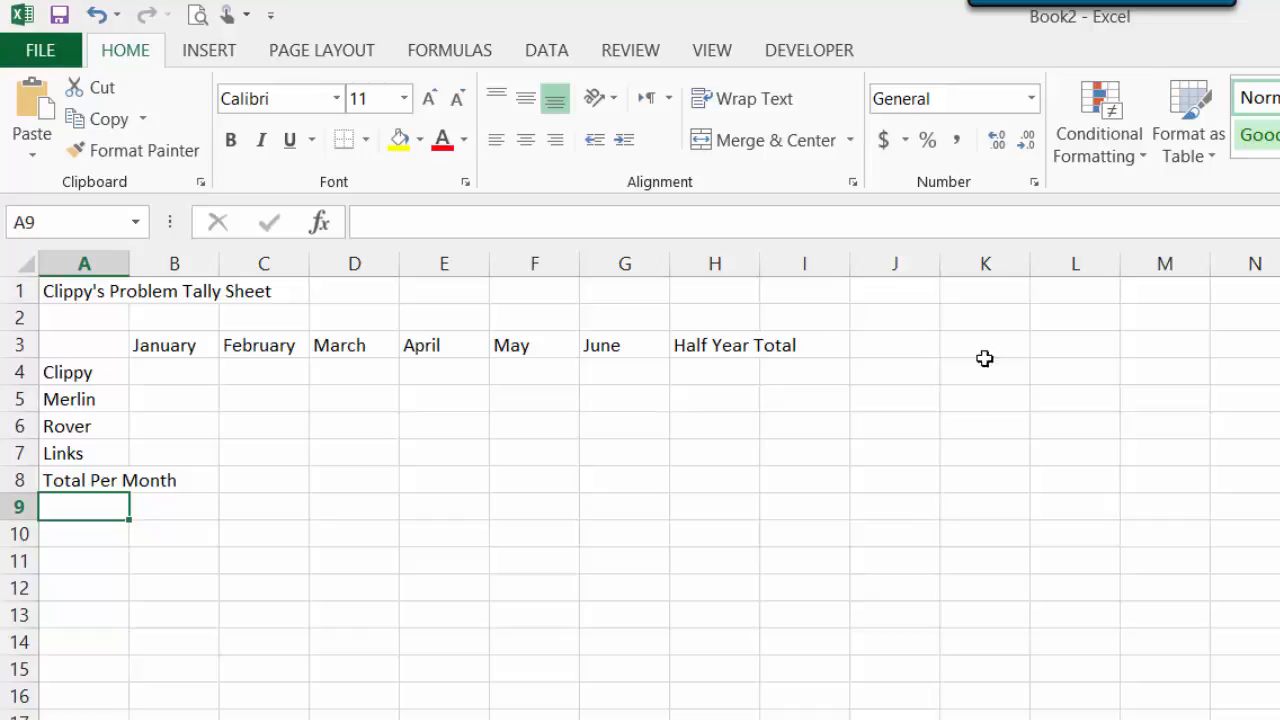
- Format the title in A1 as Arial Black, size 16, with the standard blue font color
{"action": "left_click", "coordinate": [81, 300]}
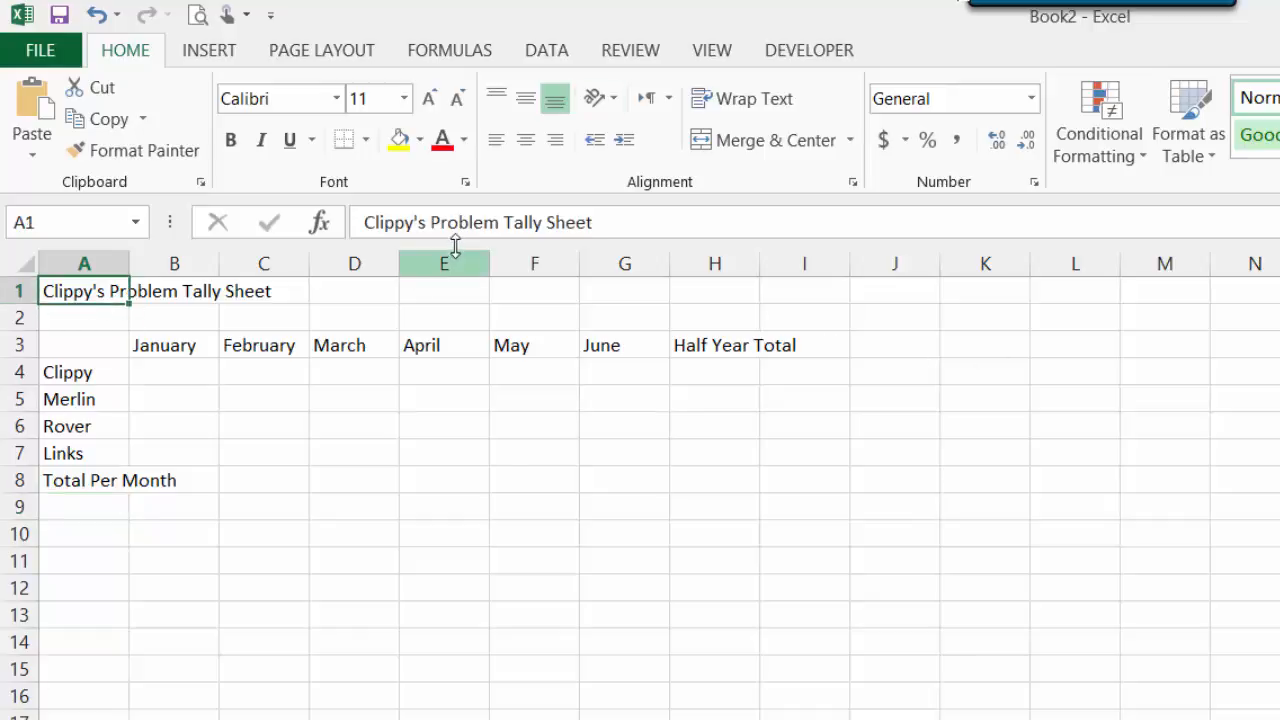
{"action": "left_click", "coordinate": [338, 99]}
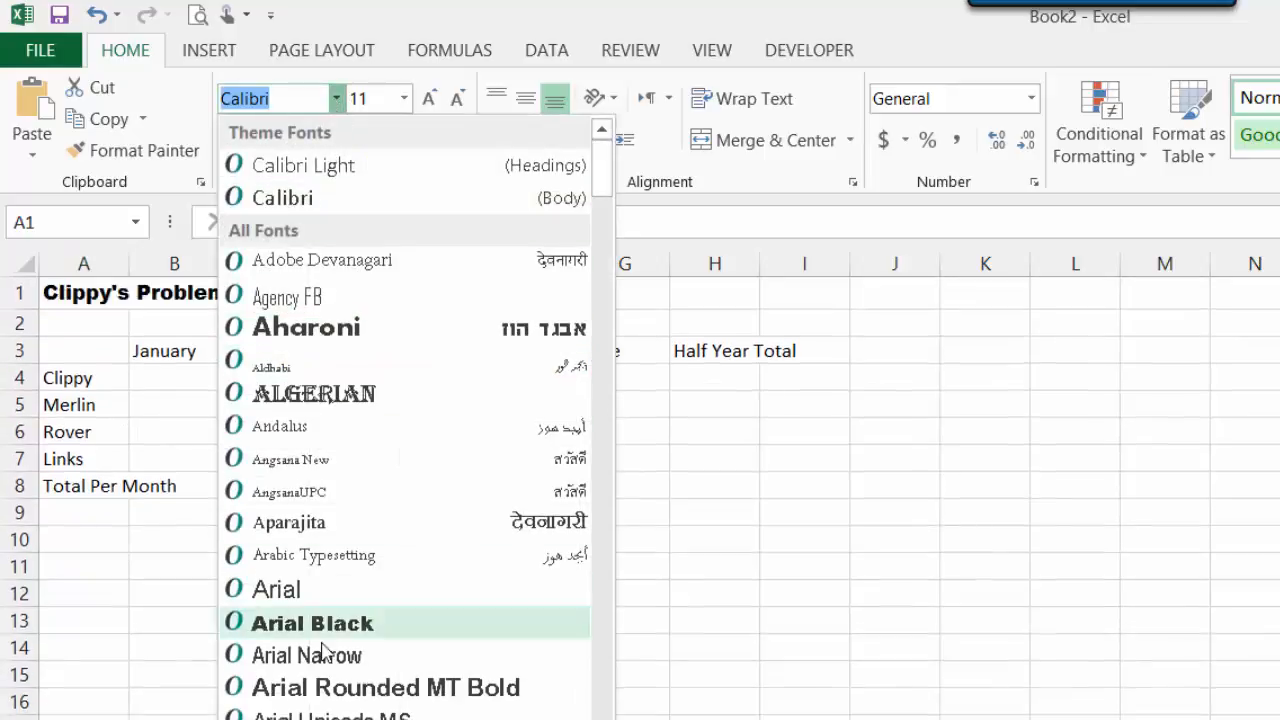
{"action": "left_click", "coordinate": [331, 622]}
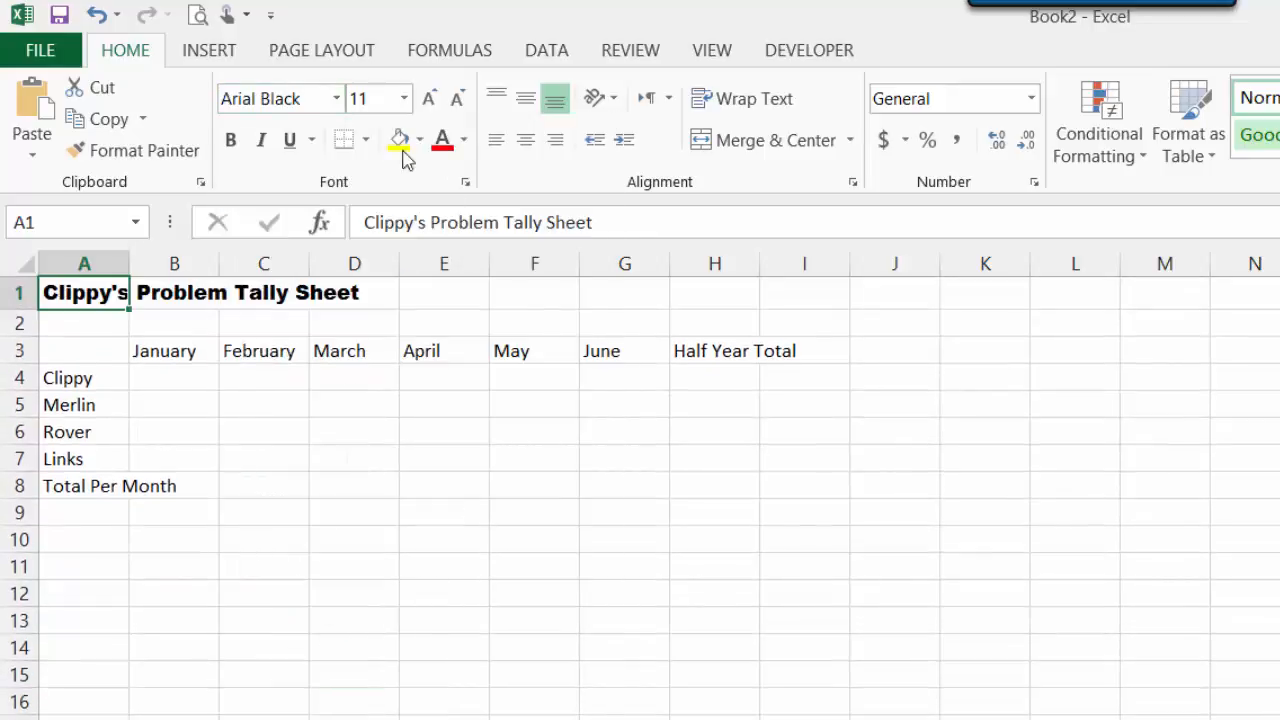
{"action": "left_click", "coordinate": [429, 100]}
{"action": "left_click", "coordinate": [429, 100]}
{"action": "left_click", "coordinate": [429, 100]}
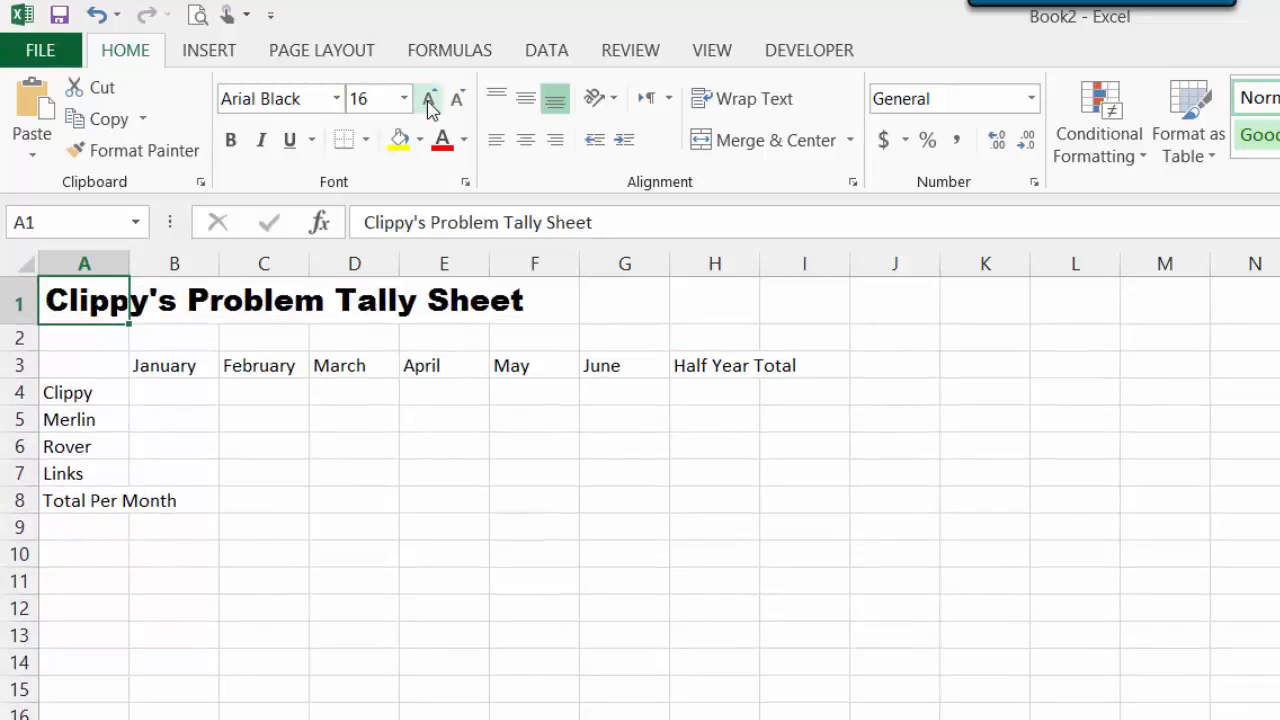
{"action": "left_click", "coordinate": [465, 142]}
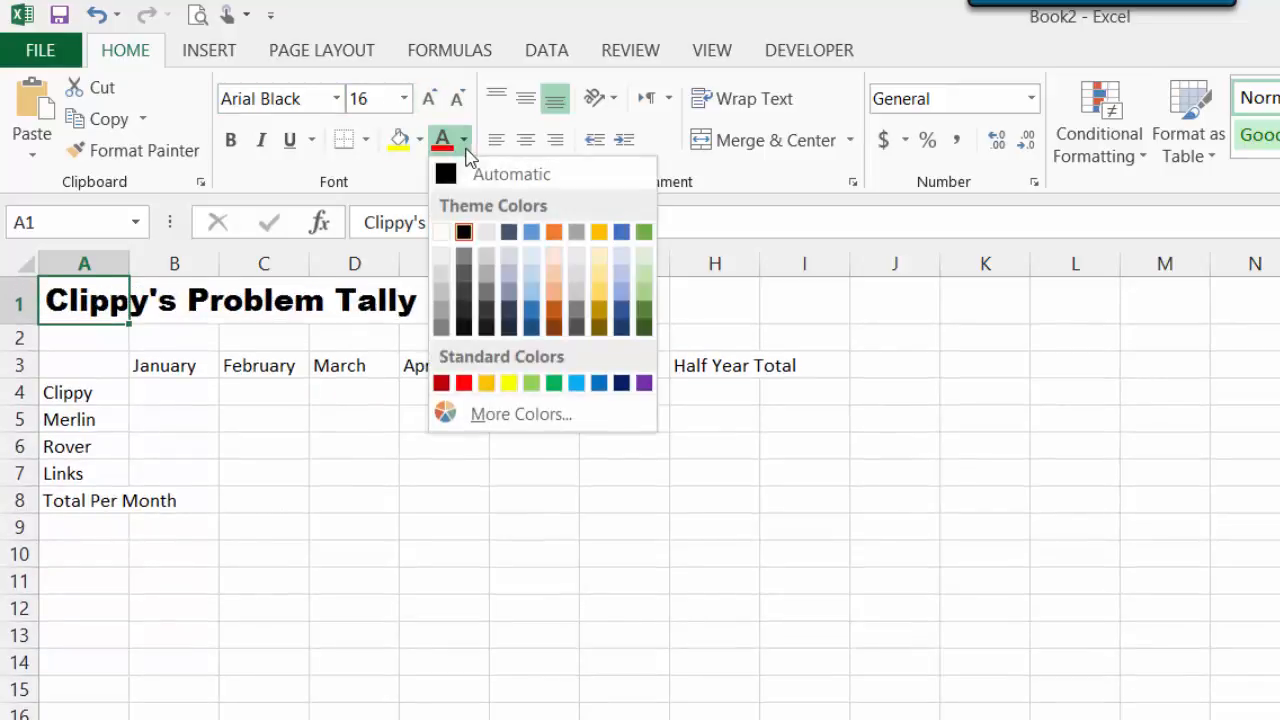
{"action": "left_click", "coordinate": [598, 383]}
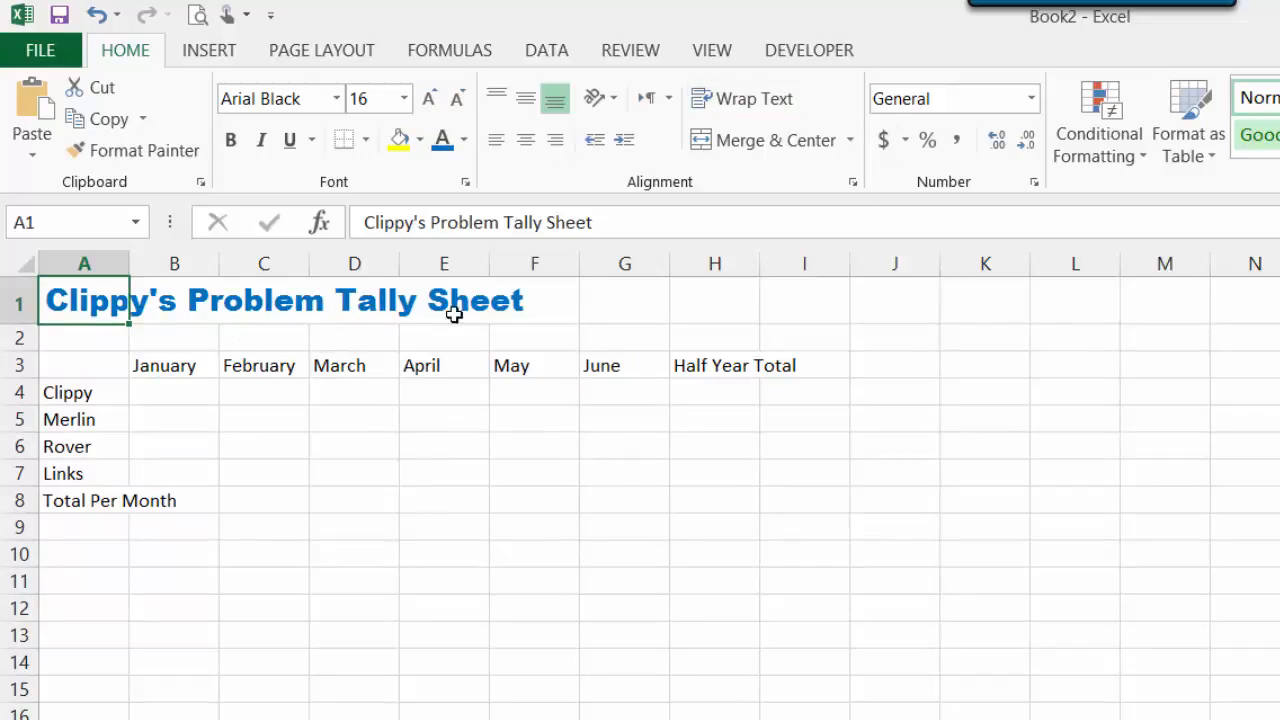
- Apply the Heading 2 cell style to the column headings in B3:H3
{"action": "left_click_drag", "start_coordinate": [177, 366], "coordinate": [723, 357]}
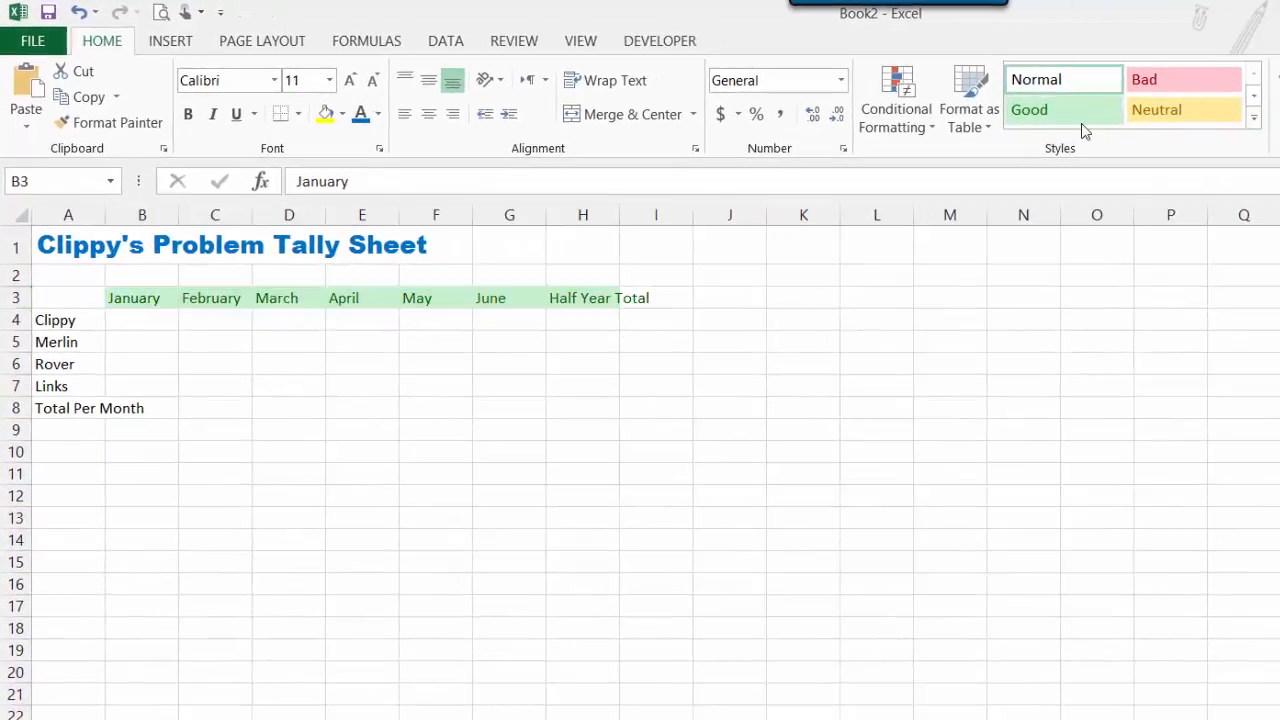
{"action": "left_click", "coordinate": [1254, 119]}
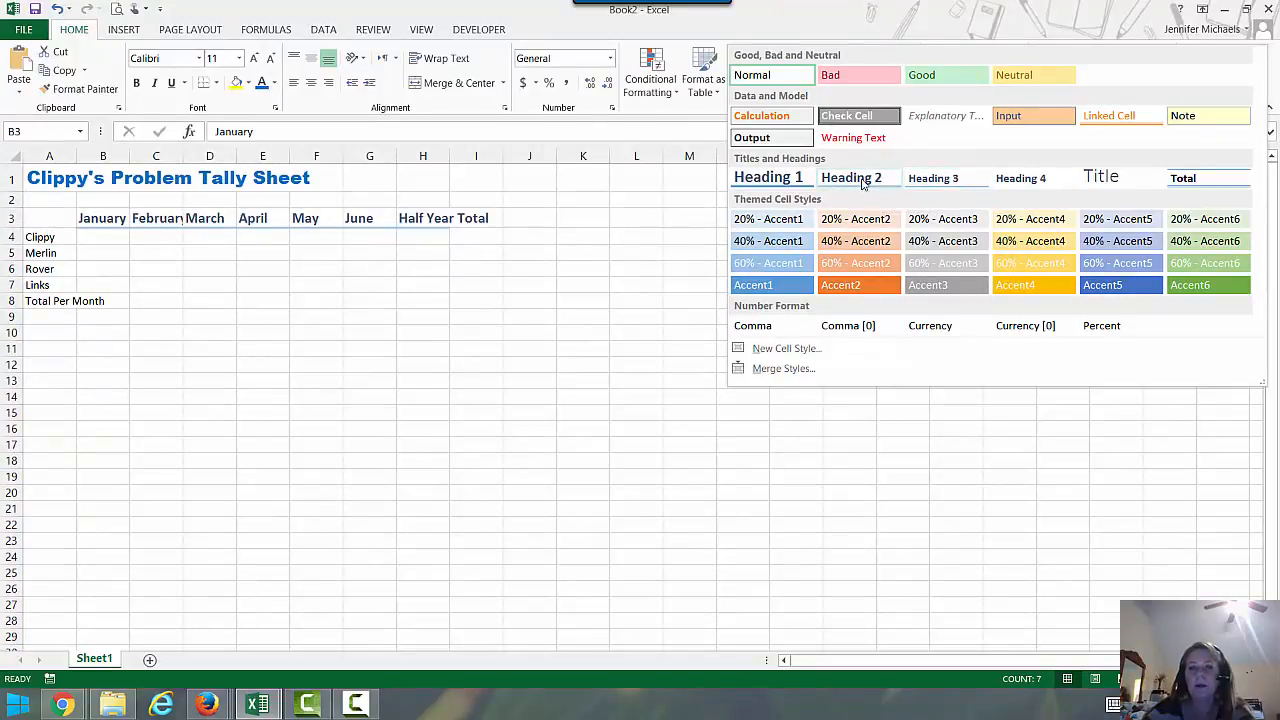
{"action": "left_click", "coordinate": [862, 183]}
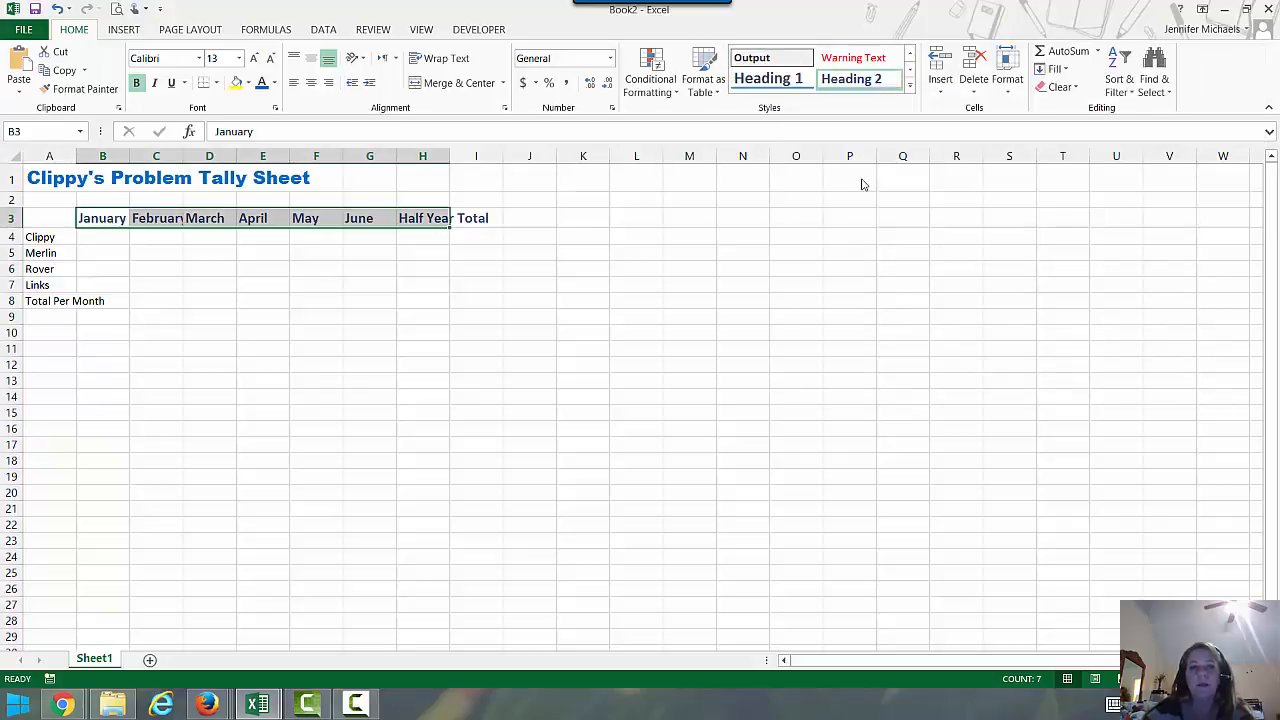
{"action": "left_click", "coordinate": [195, 270]}
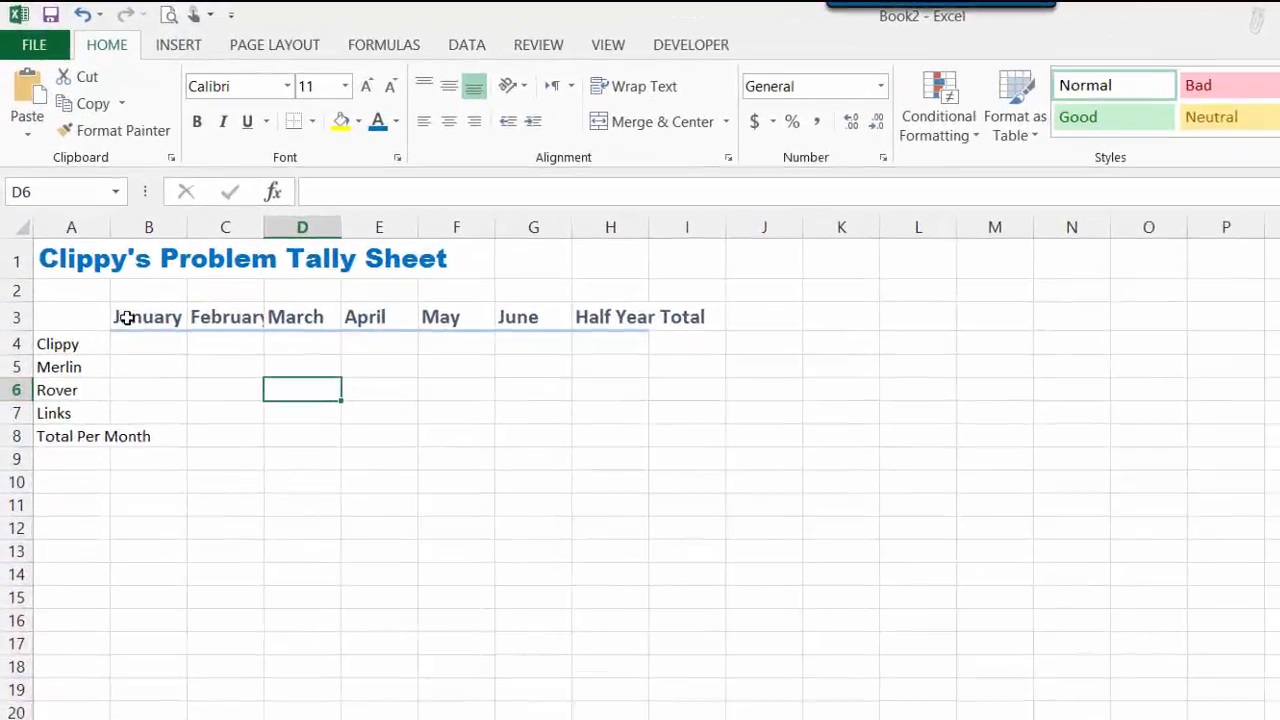
- Center the column headings in B3:H3 horizontally
{"action": "left_click_drag", "start_coordinate": [84, 219], "coordinate": [418, 222]}
{"action": "left_click_drag", "start_coordinate": [789, 424], "coordinate": [789, 424]}
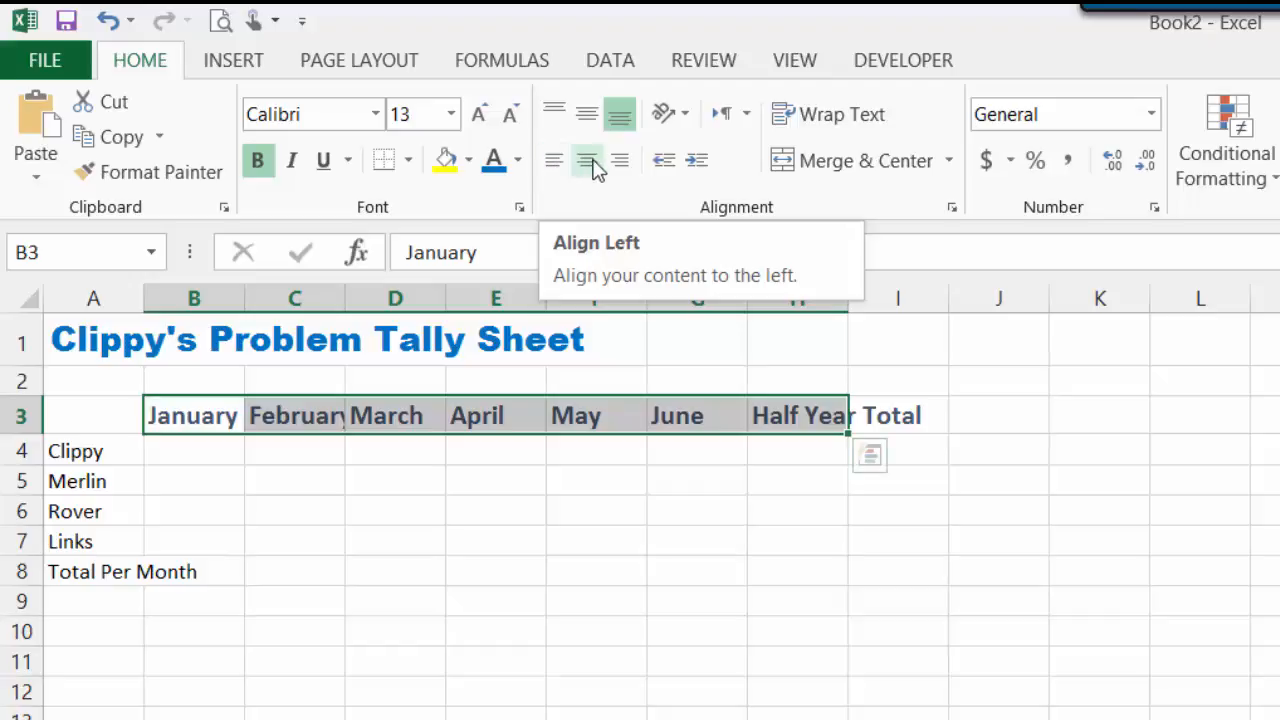
{"action": "left_click", "coordinate": [588, 165]}
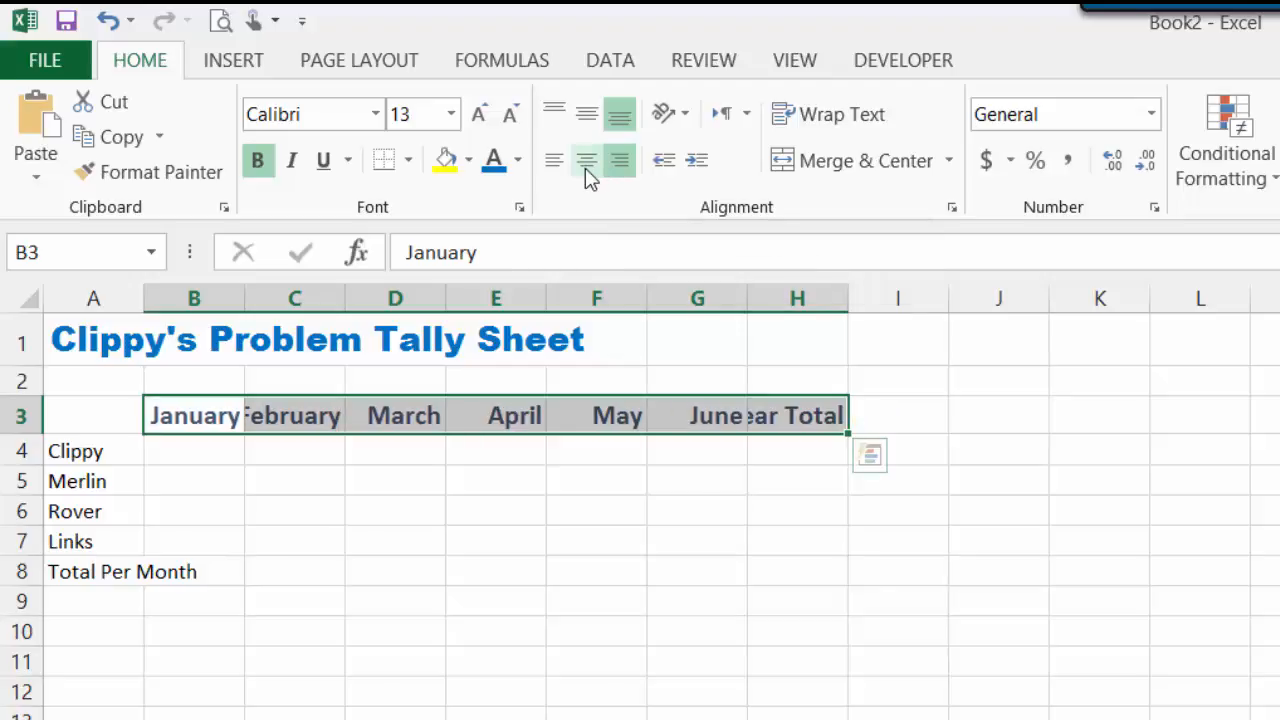
{"action": "left_click", "coordinate": [586, 168]}
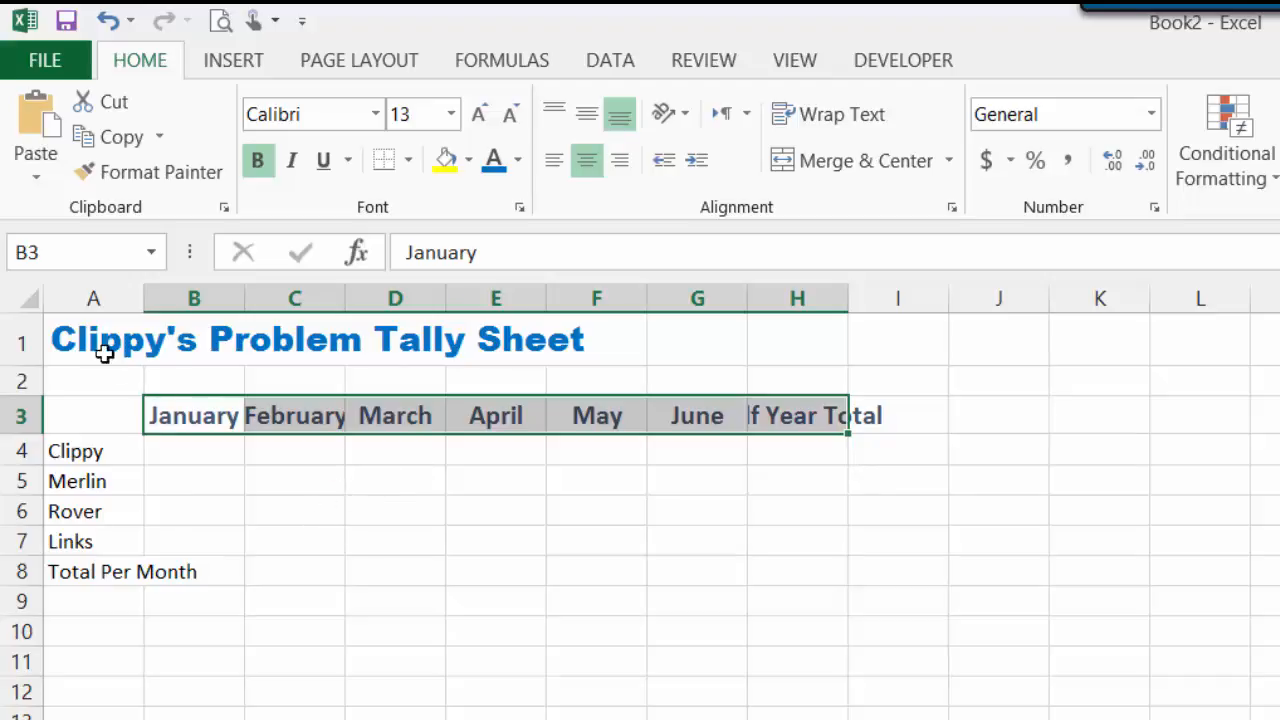
- Merge and center the title across cells A1:H1
{"action": "left_click", "coordinate": [90, 338]}
{"action": "left_click_drag", "start_coordinate": [90, 338], "coordinate": [815, 364]}
{"action": "left_click_drag", "start_coordinate": [63, 337], "coordinate": [787, 339]}
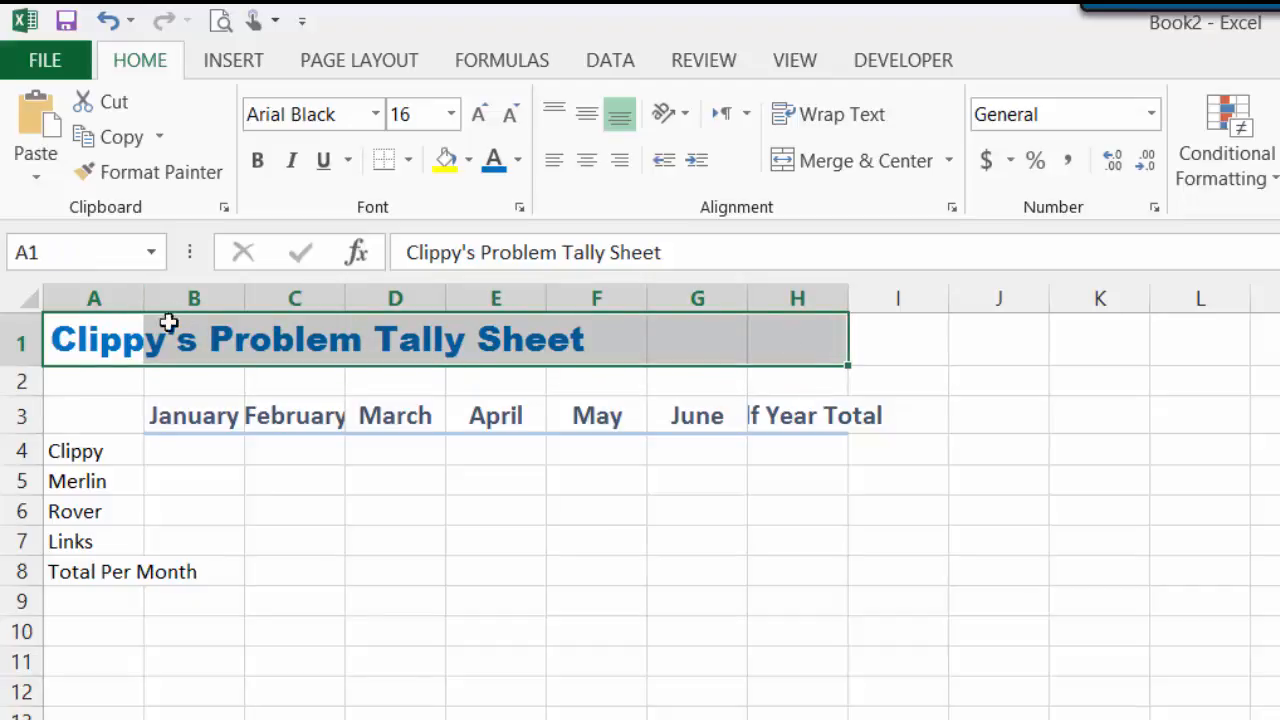
{"action": "left_click", "coordinate": [829, 165]}
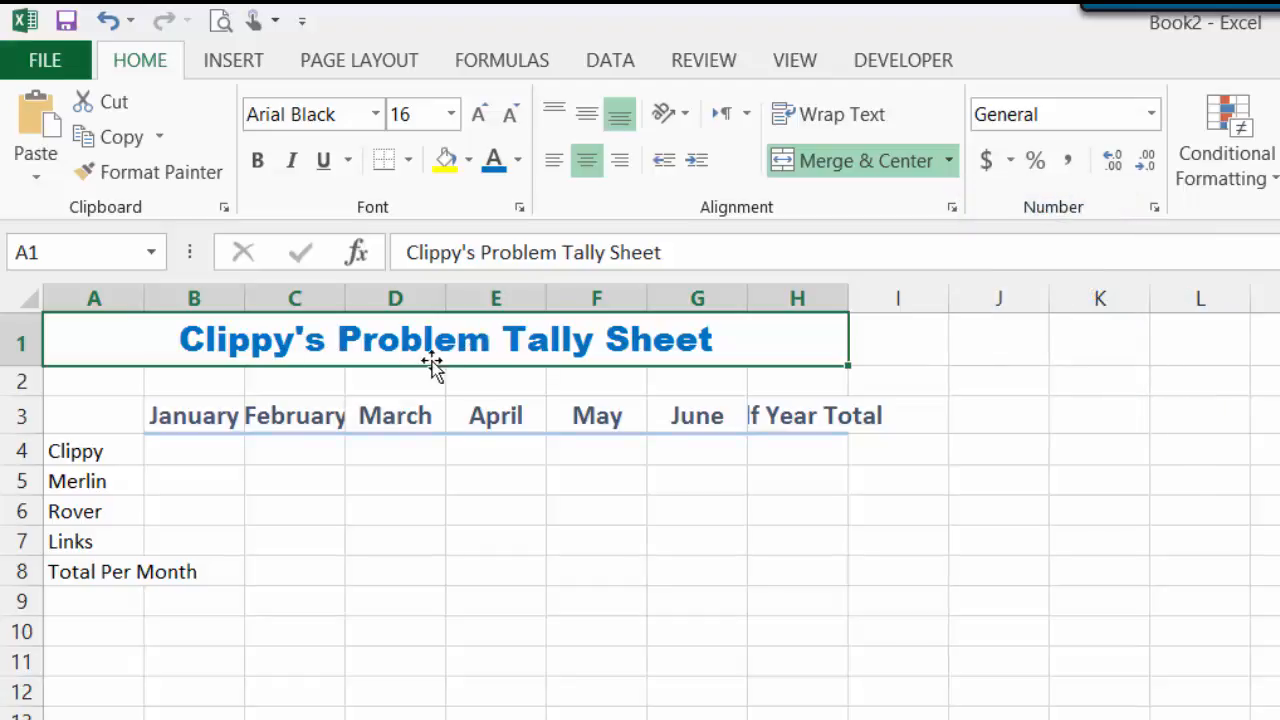
{"action": "left_click", "coordinate": [325, 420]}
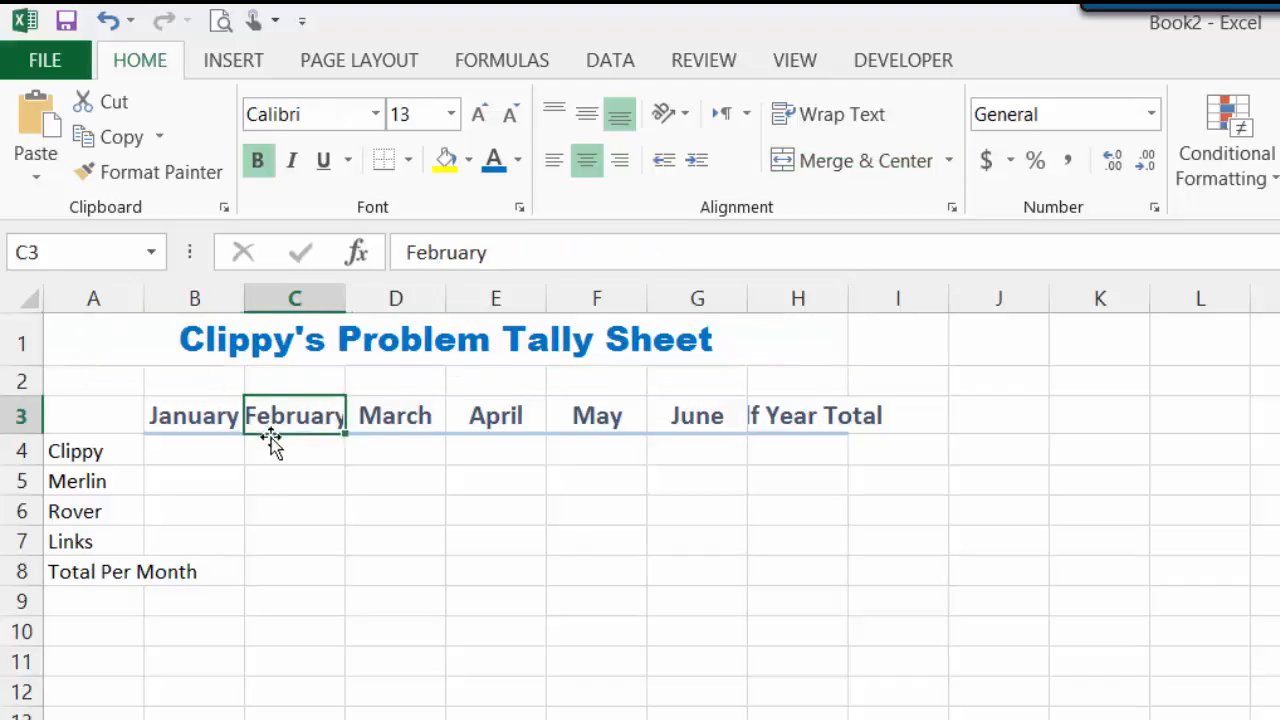
{"action": "left_click", "coordinate": [338, 338]}
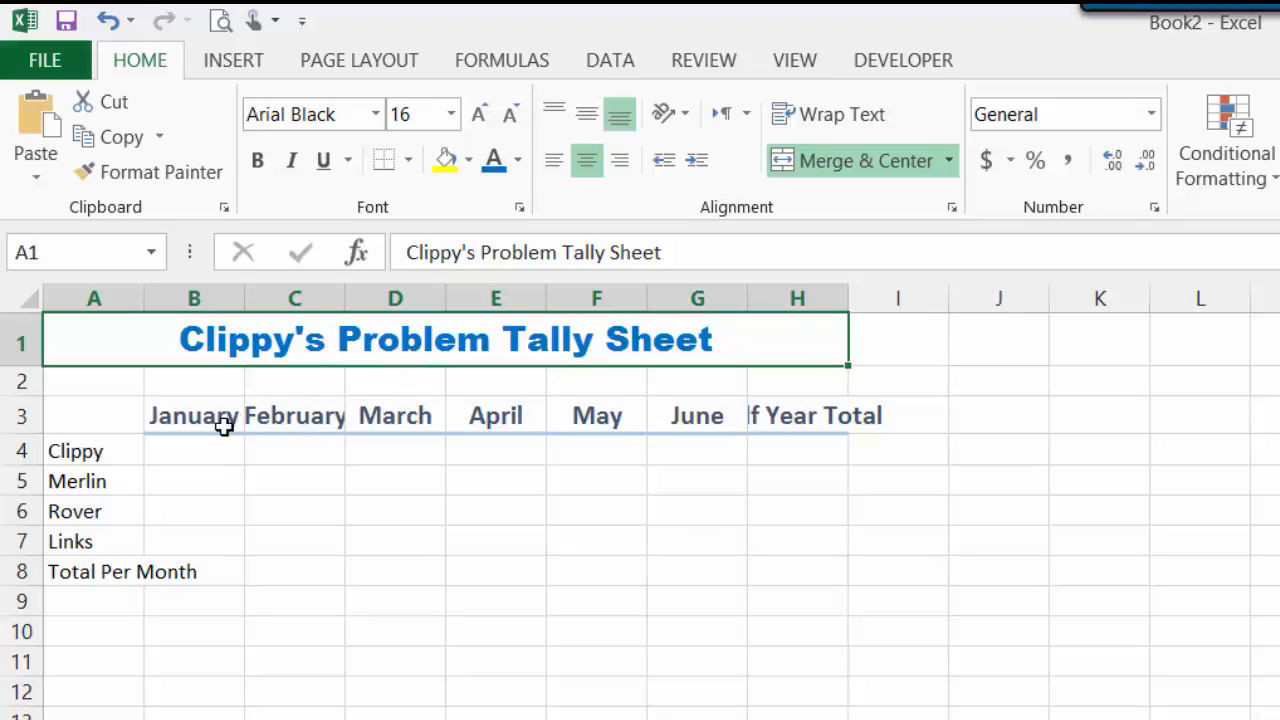
{"action": "left_click_drag", "start_coordinate": [194, 388], "coordinate": [411, 397]}
{"action": "left_click_drag", "start_coordinate": [491, 380], "coordinate": [662, 381]}
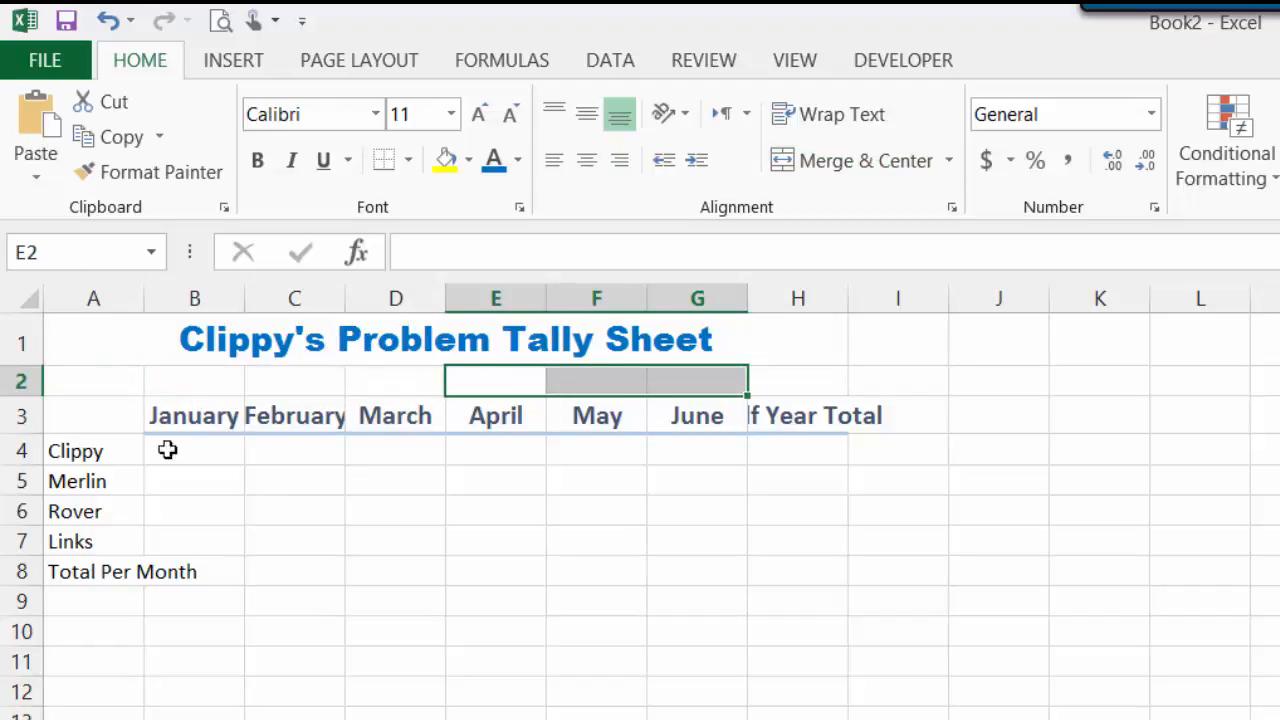
- Widen column A to fit the Total Per Month label, and set its exact column width to 14
{"action": "left_click", "coordinate": [83, 503]}
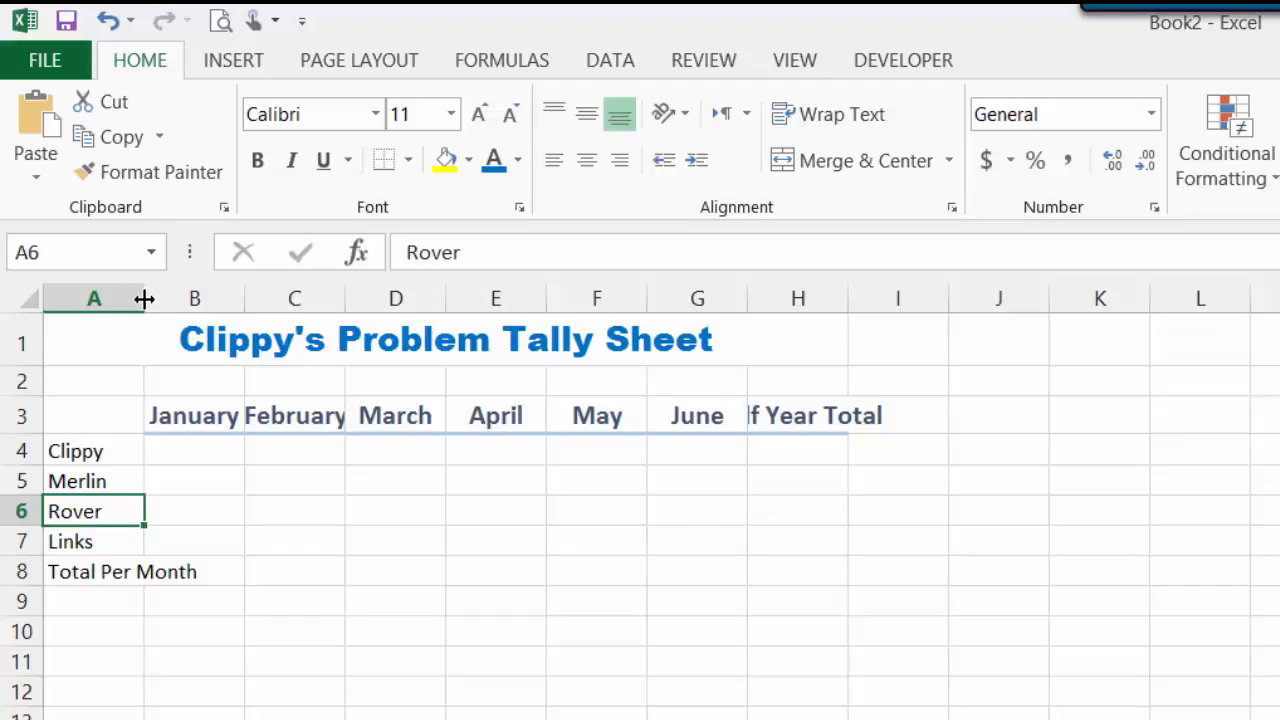
{"action": "left_click_drag", "start_coordinate": [144, 299], "coordinate": [217, 302]}
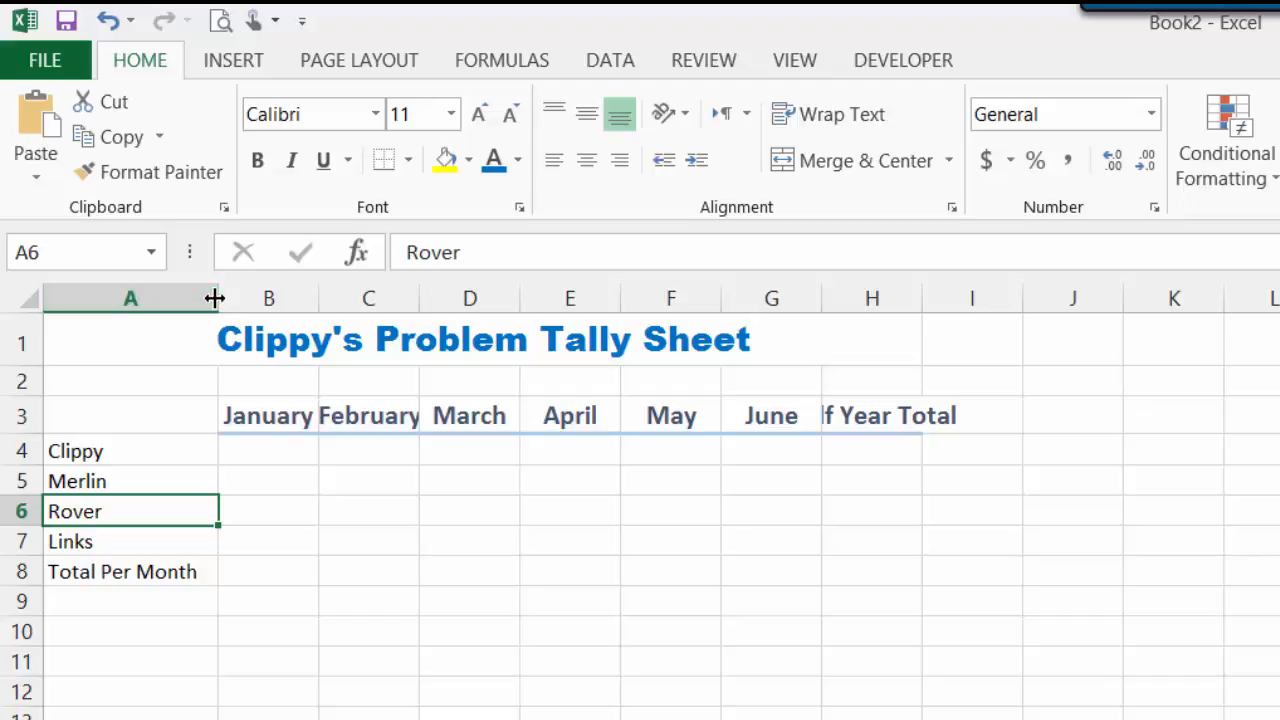
{"action": "left_click_drag", "start_coordinate": [215, 298], "coordinate": [212, 298]}
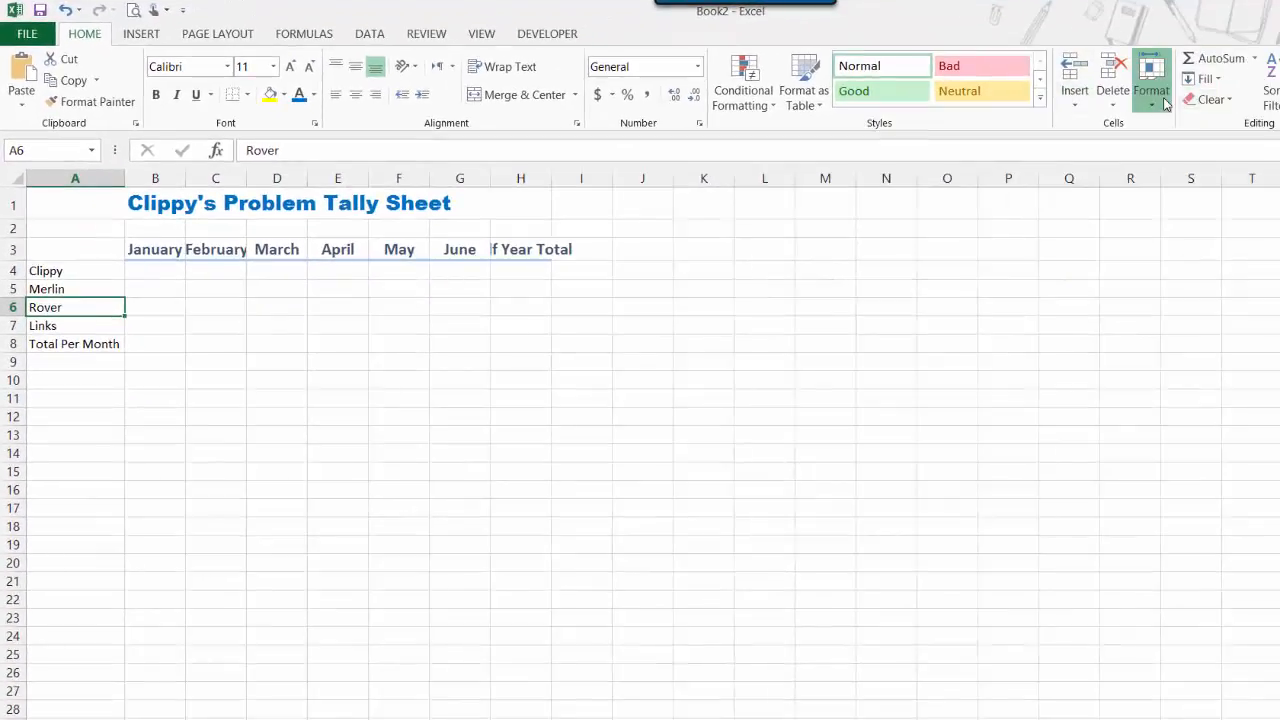
{"action": "left_click", "coordinate": [1153, 95]}
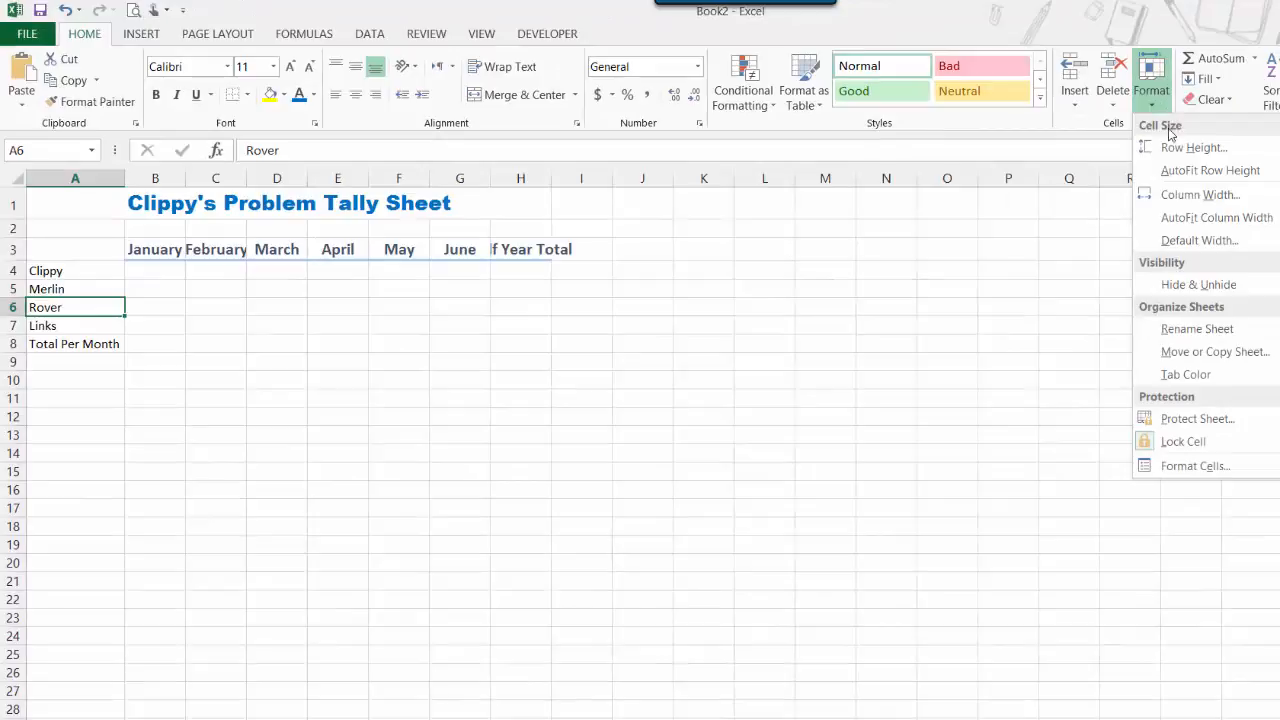
{"action": "left_click", "coordinate": [1185, 195]}
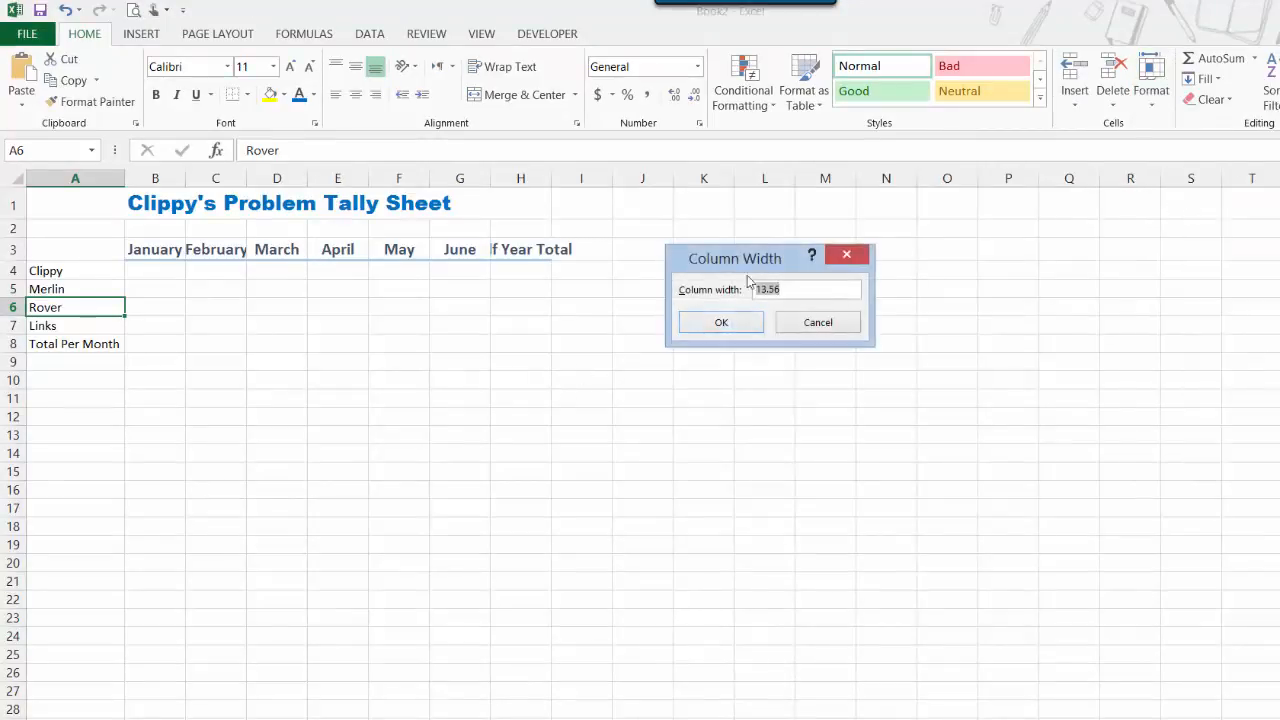
{"action": "type", "text": "14"}
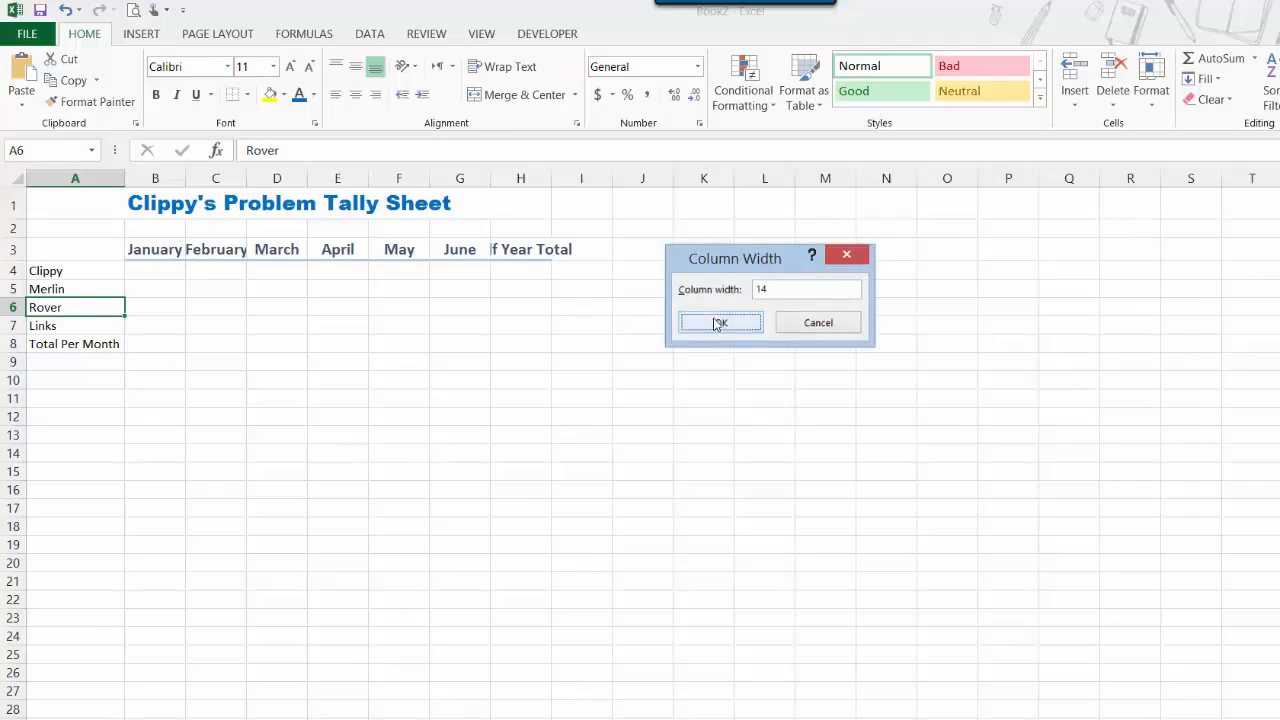
{"action": "left_click", "coordinate": [717, 321]}
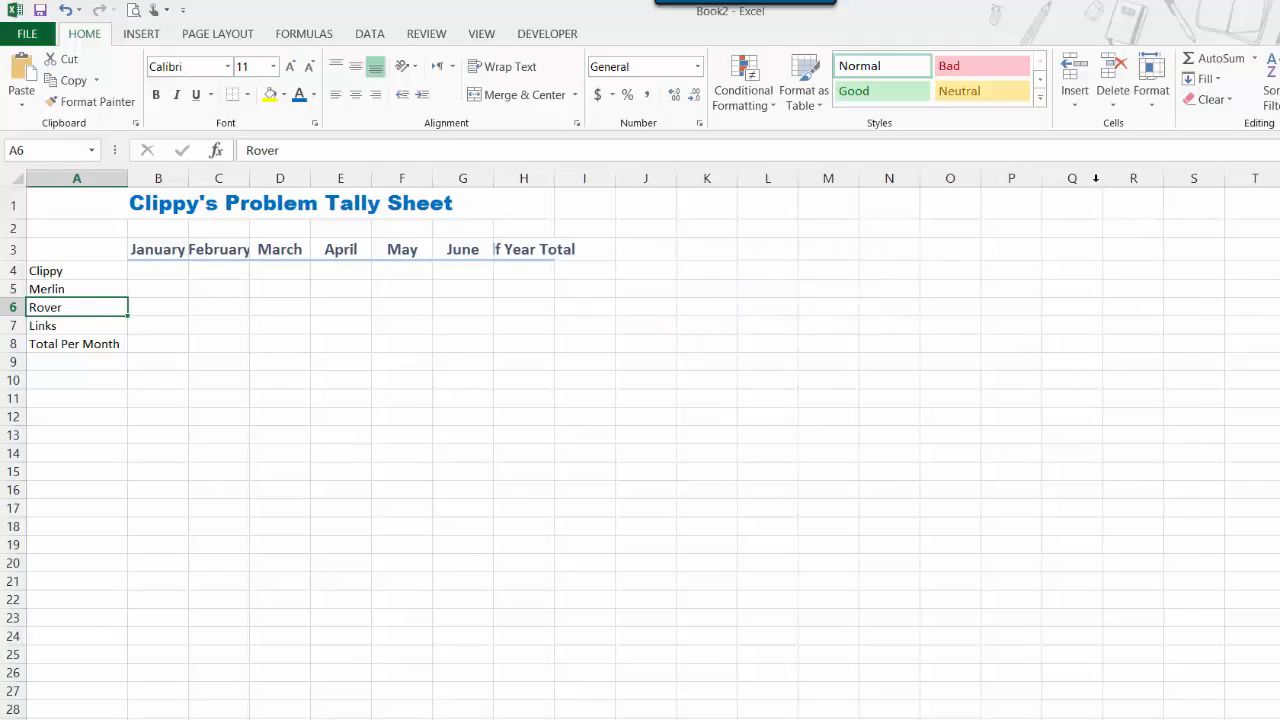
- Try AutoFit Column Width on column A with only cell A6 selected, and undo it
{"action": "left_click", "coordinate": [1151, 80]}
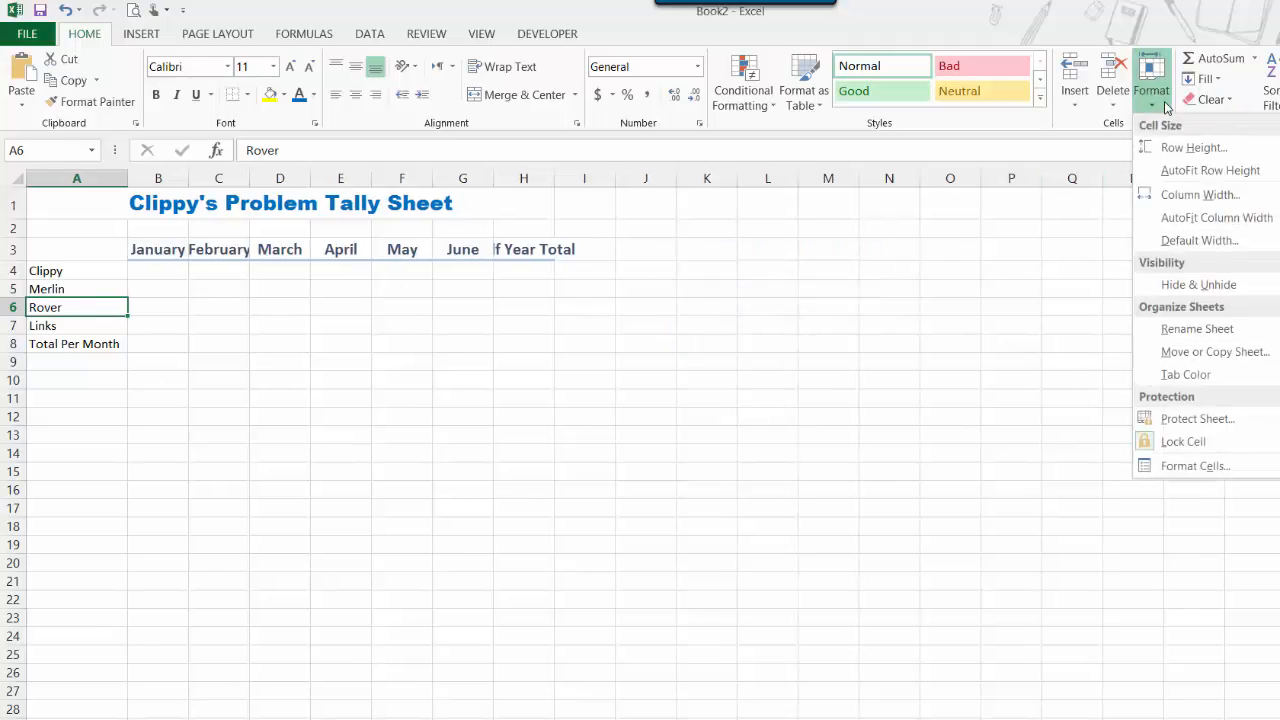
{"action": "left_click", "coordinate": [1201, 230]}
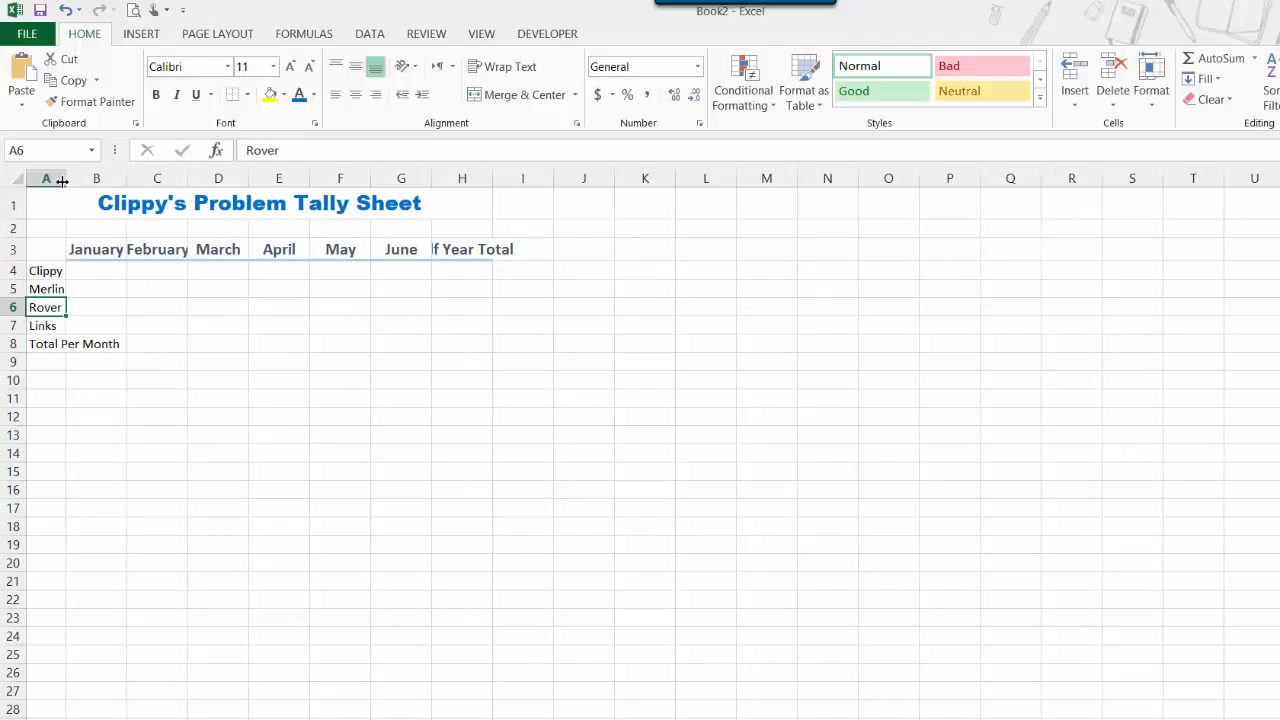
{"action": "left_click", "coordinate": [64, 10]}
{"action": "left_click", "coordinate": [46, 355]}
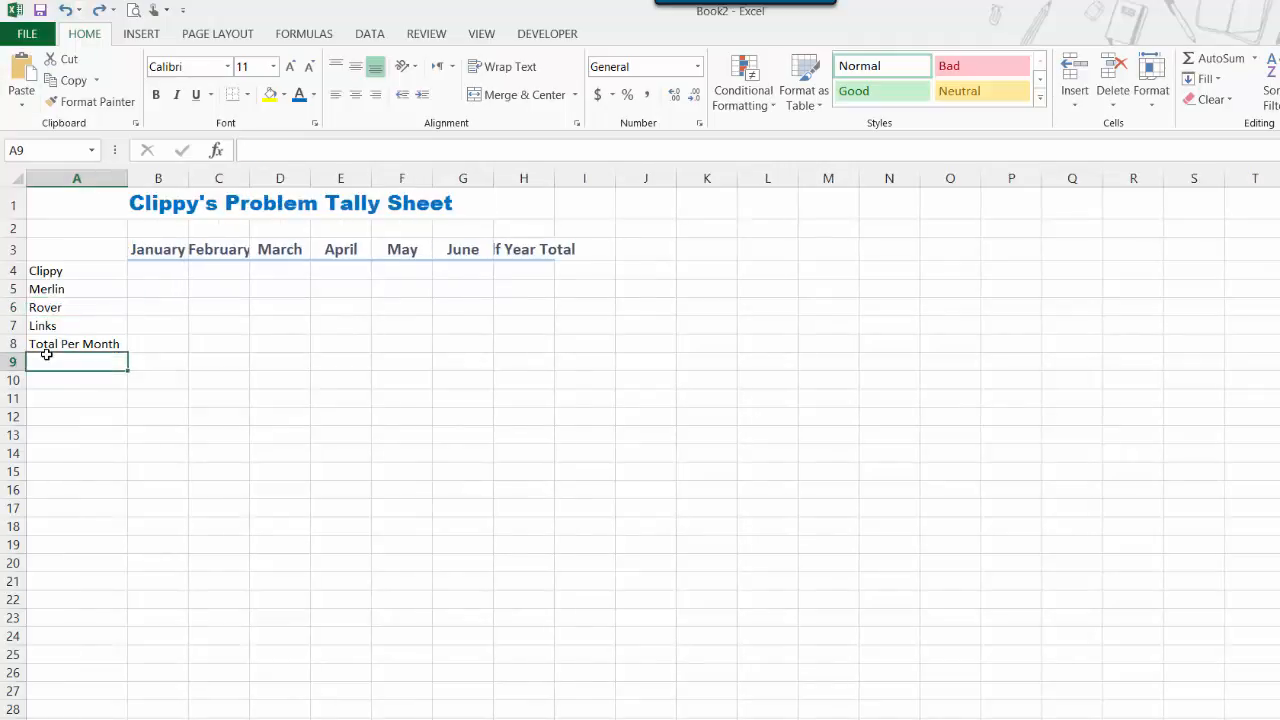
{"action": "left_click", "coordinate": [48, 345]}
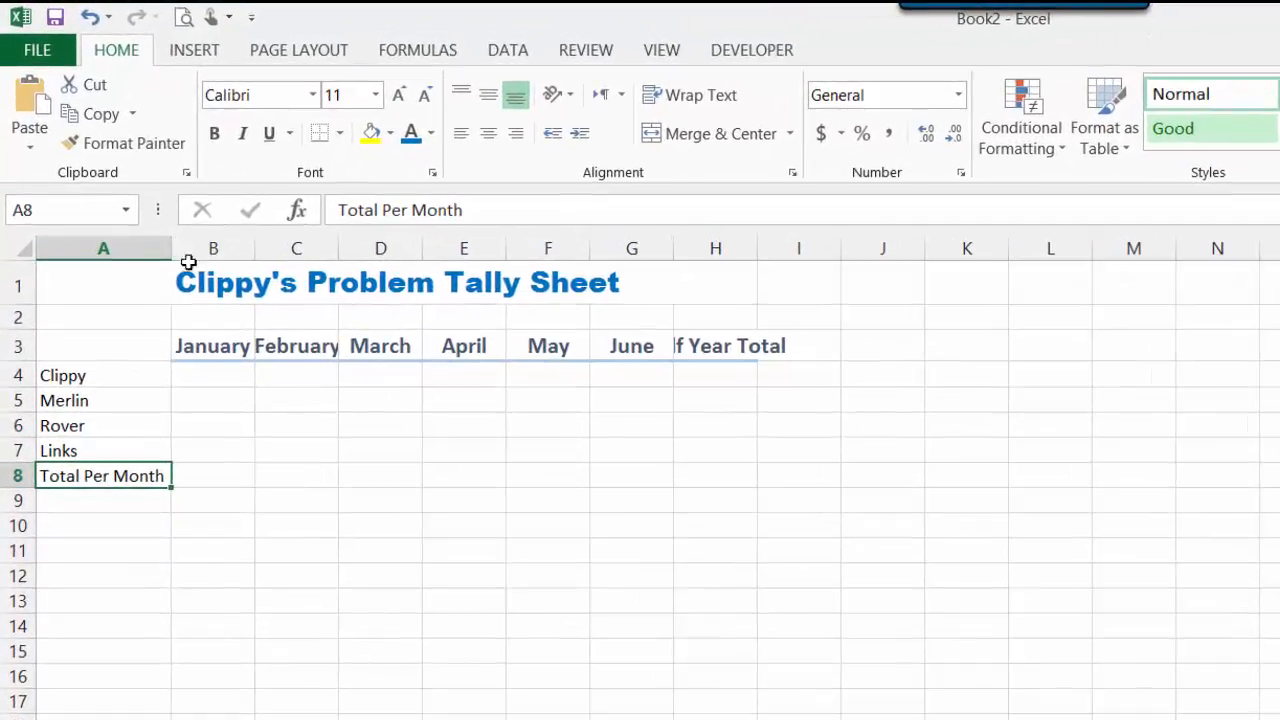
- AutoFit columns B through G to the month headings, and widen columns E through G equally
{"action": "left_click_drag", "start_coordinate": [213, 248], "coordinate": [614, 259]}
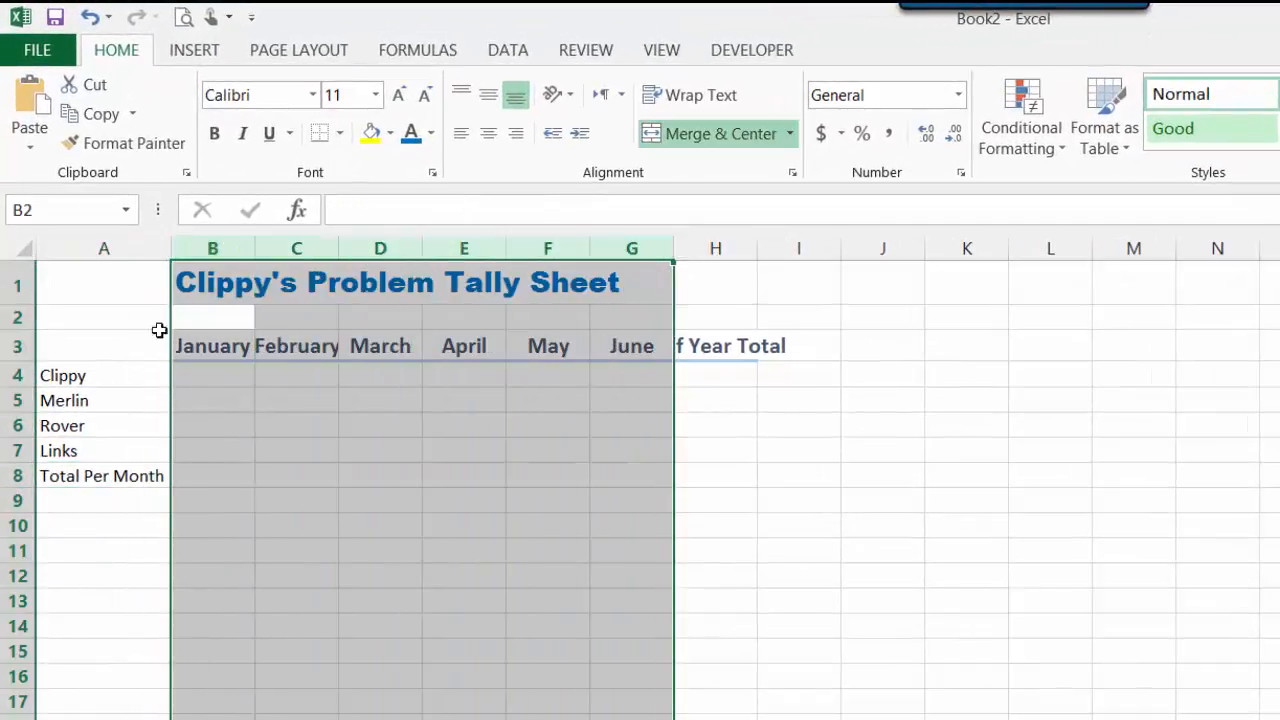
{"action": "double_click", "coordinate": [673, 241]}
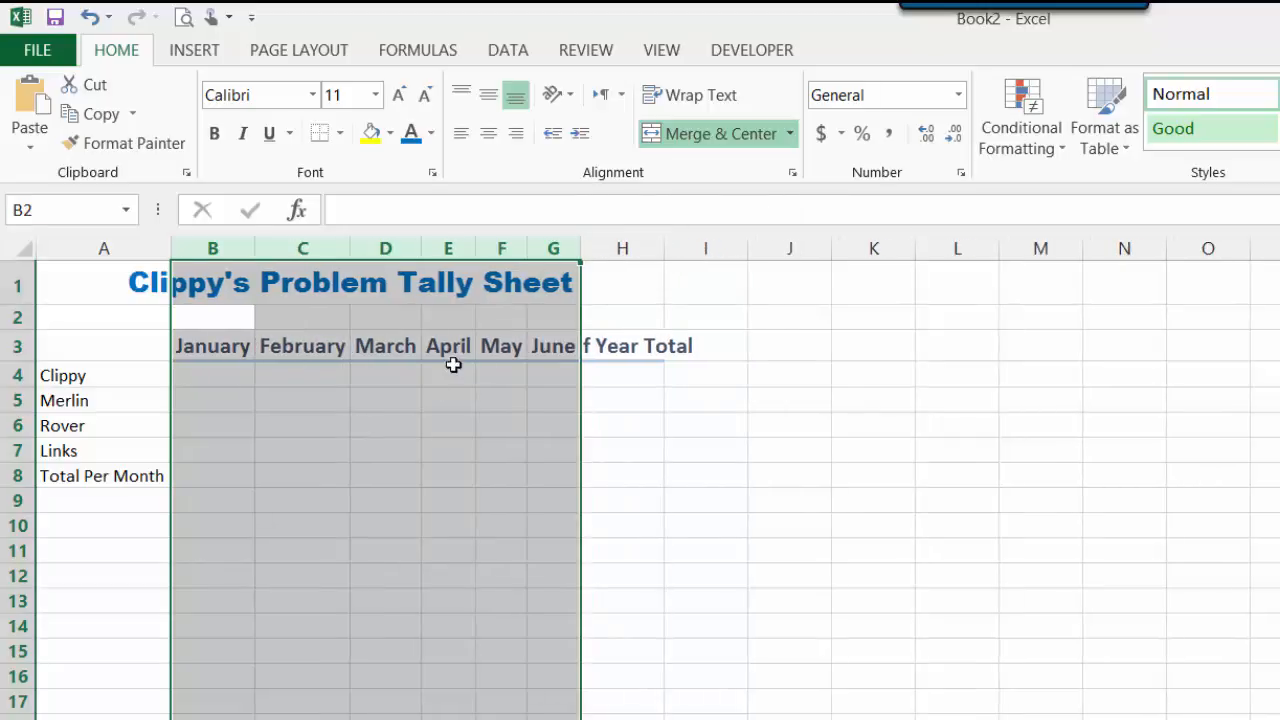
{"action": "left_click", "coordinate": [450, 251]}
{"action": "left_click_drag", "start_coordinate": [450, 251], "coordinate": [597, 254]}
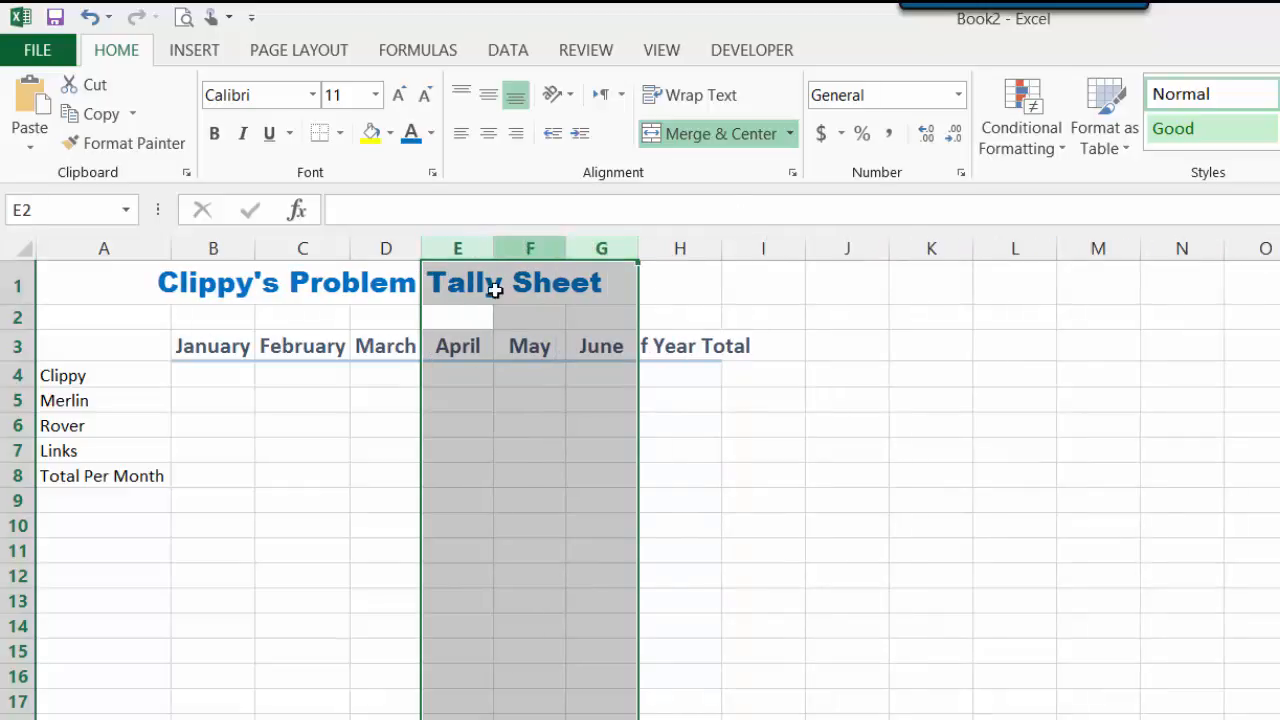
- Wrap the Half Year Total heading in H3 onto two lines, fitting column H's width and row 3's height to it
{"action": "left_click", "coordinate": [673, 346]}
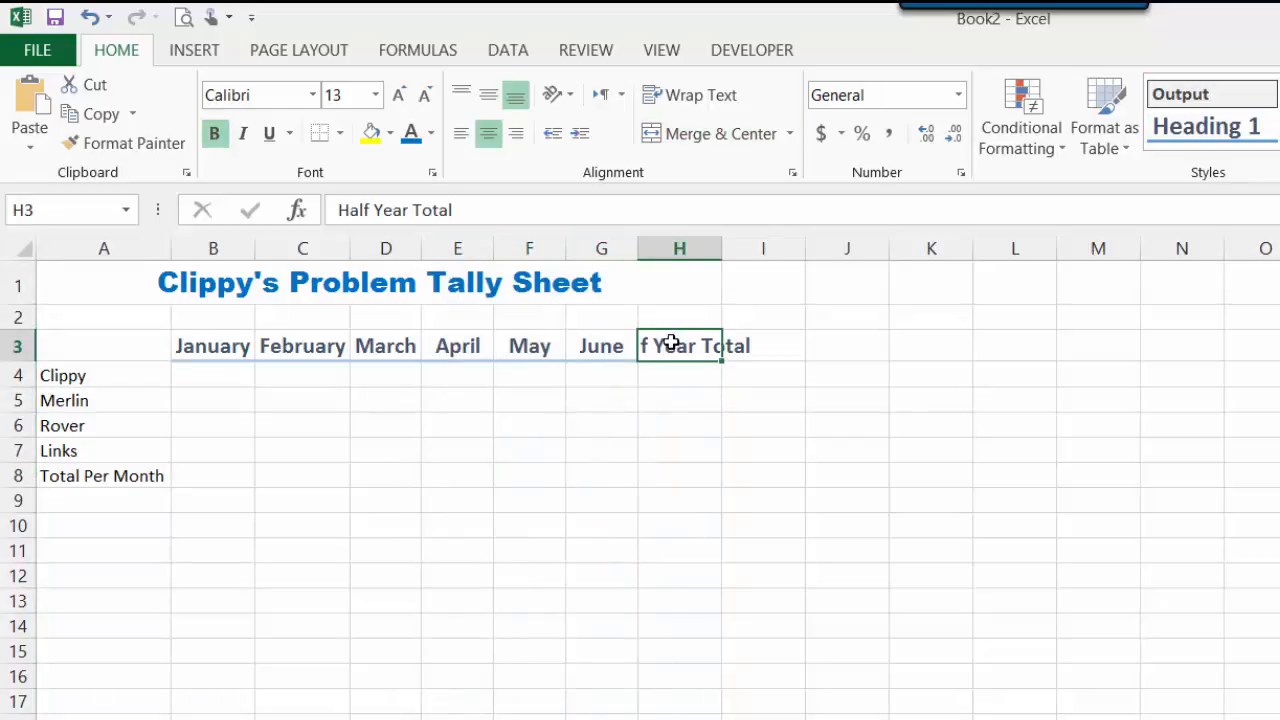
{"action": "left_click", "coordinate": [686, 97]}
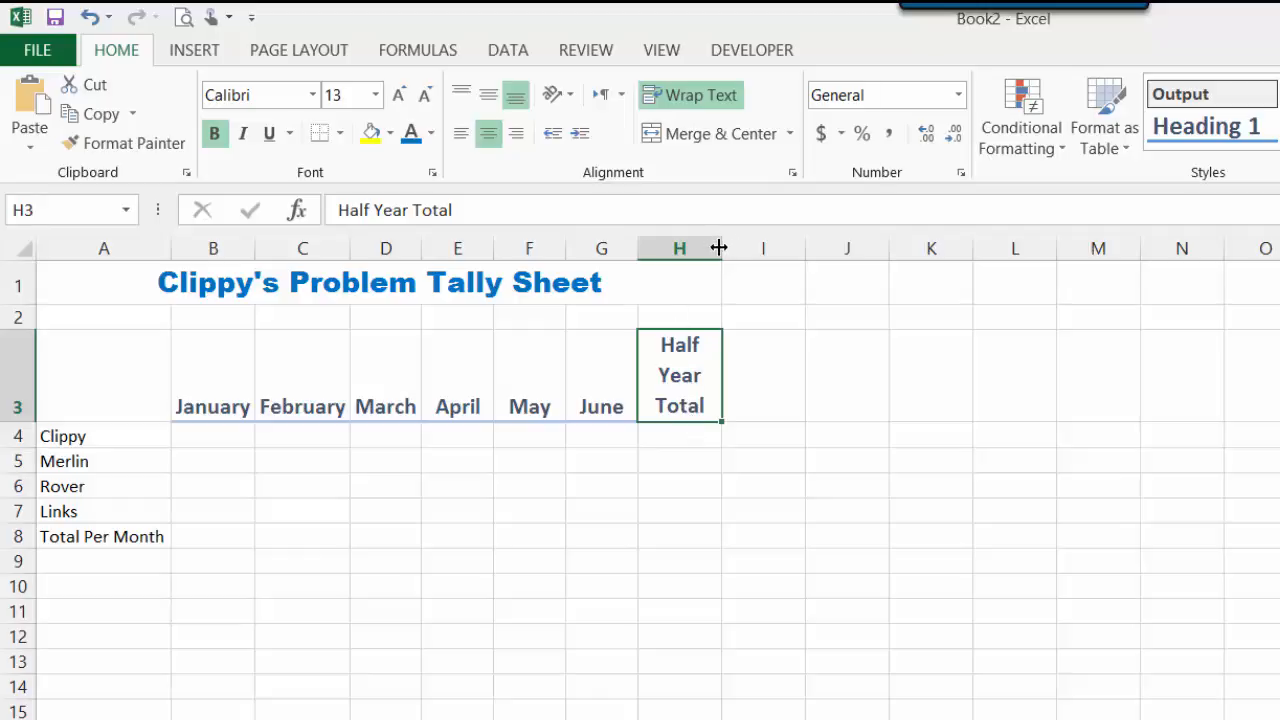
{"action": "left_click_drag", "start_coordinate": [719, 248], "coordinate": [737, 251]}
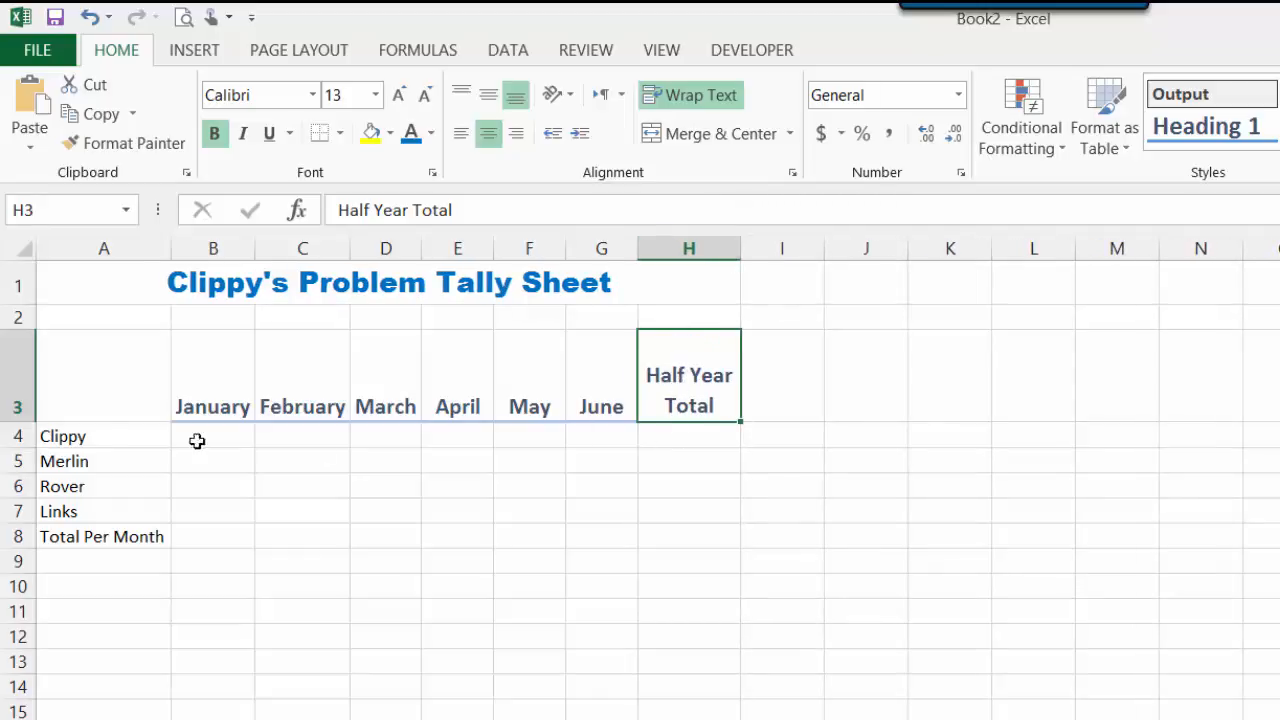
{"action": "double_click", "coordinate": [17, 421]}
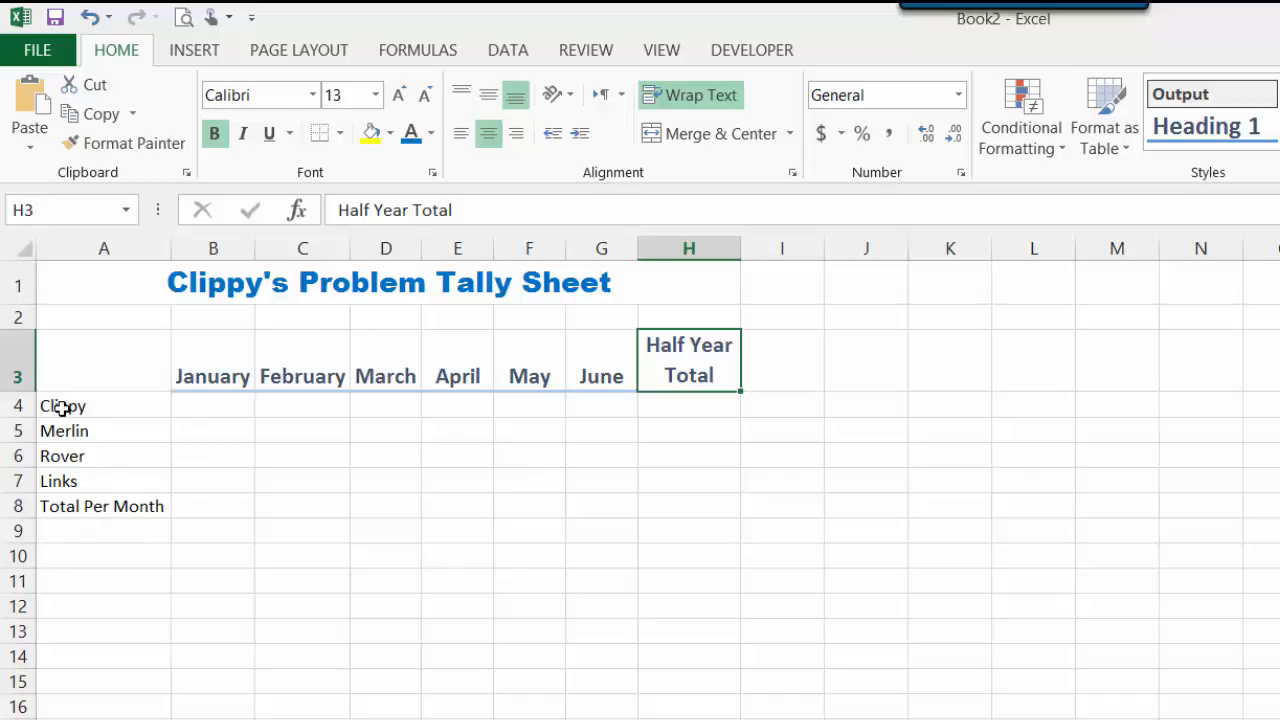
- Make the row labels in A4:A8 bold
{"action": "left_click_drag", "start_coordinate": [62, 406], "coordinate": [90, 506]}
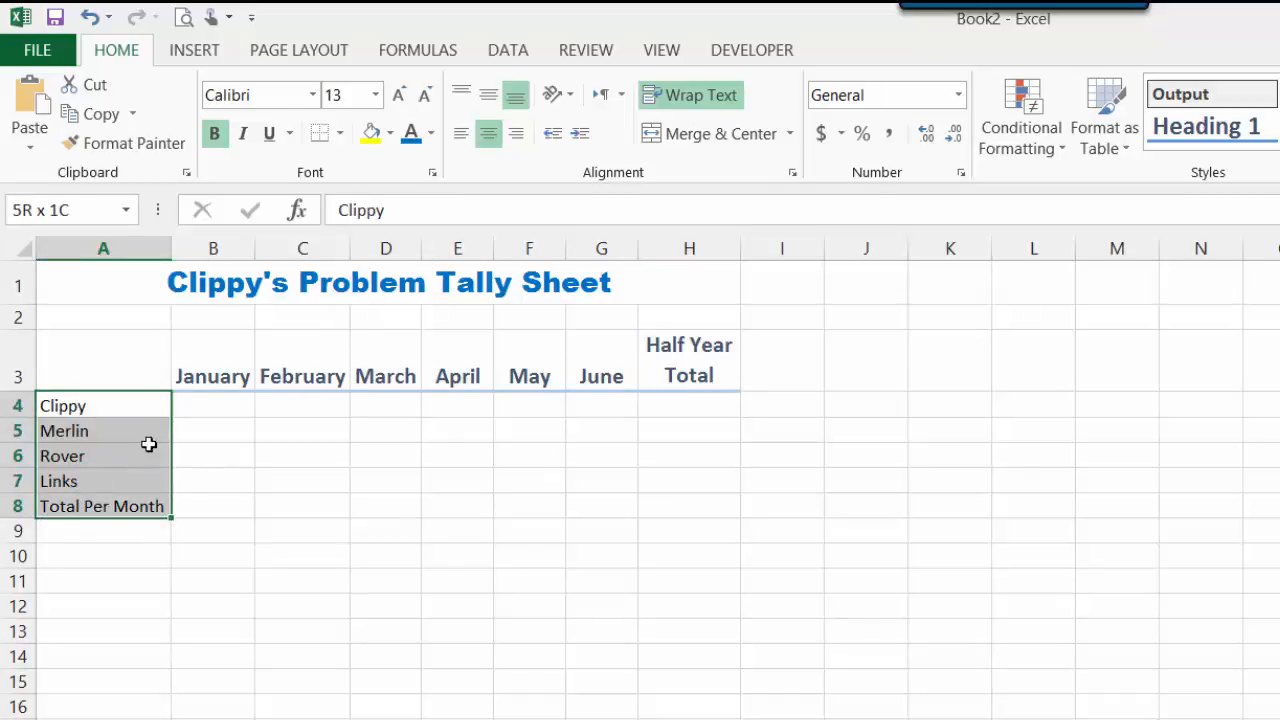
{"action": "left_click", "coordinate": [214, 133]}
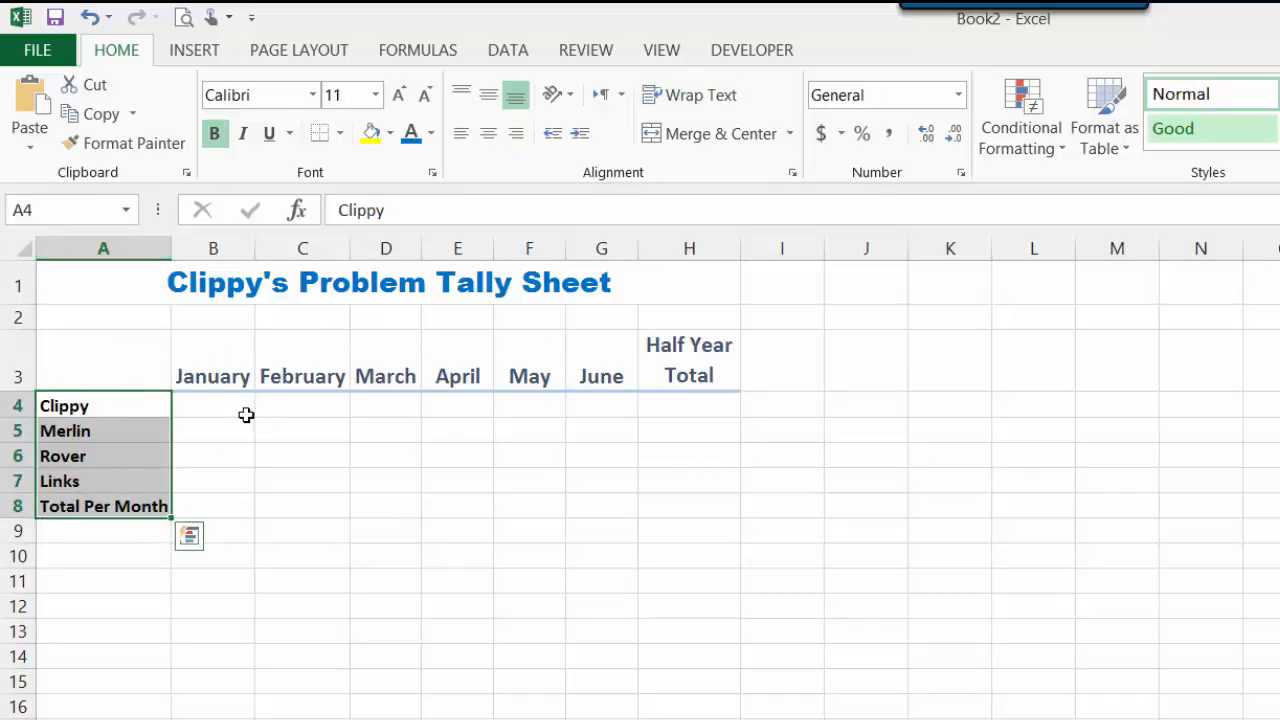